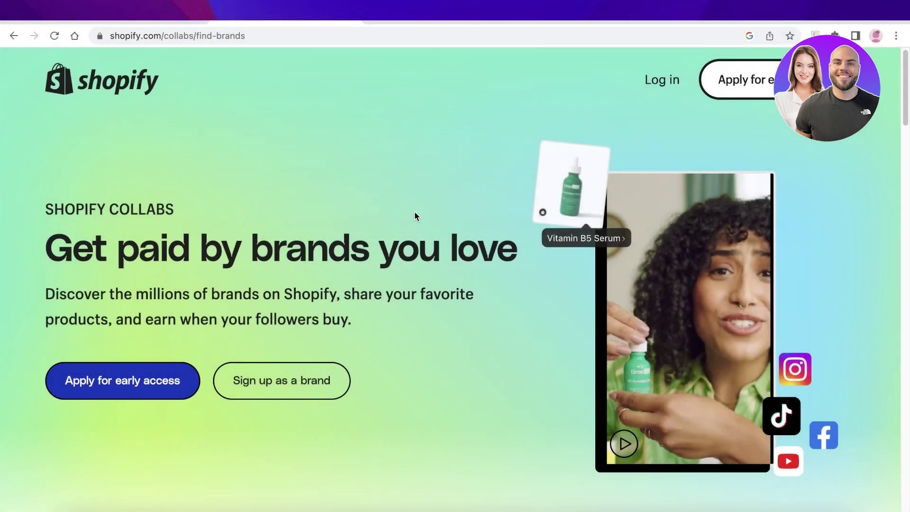
# Step: Scroll the Collabs creator page from its paid-partnership pitch to 'Find brands to match your vibe'
pyautogui.scroll(-3, 439, 191)
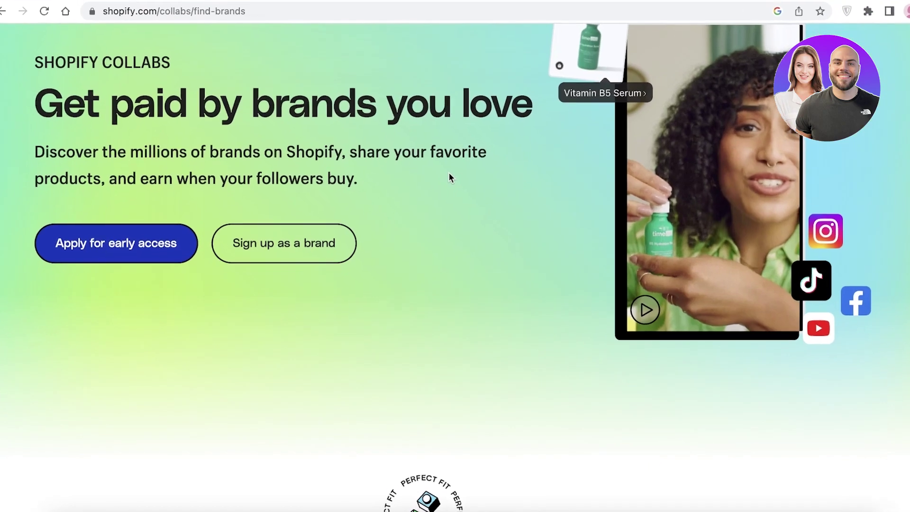
pyautogui.scroll(-8, 459, 161)
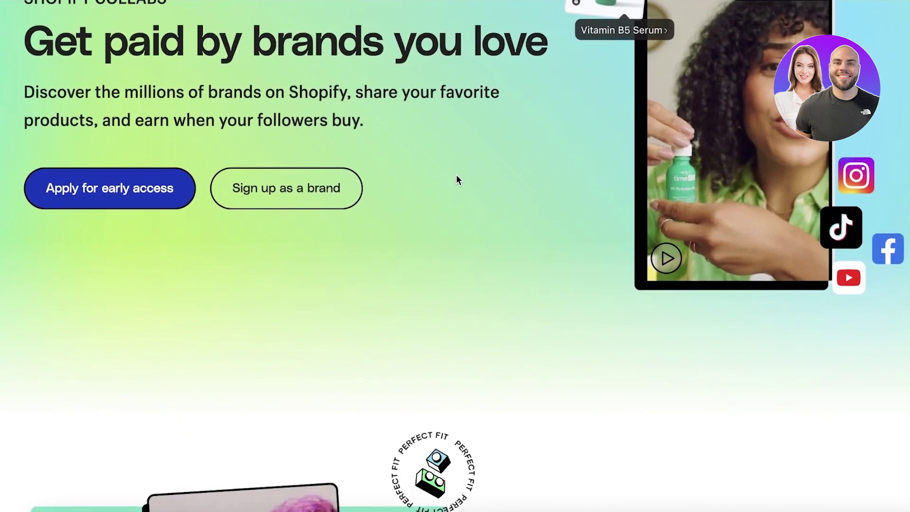
pyautogui.scroll(6, 457, 175)
pyautogui.scroll(4, 457, 178)
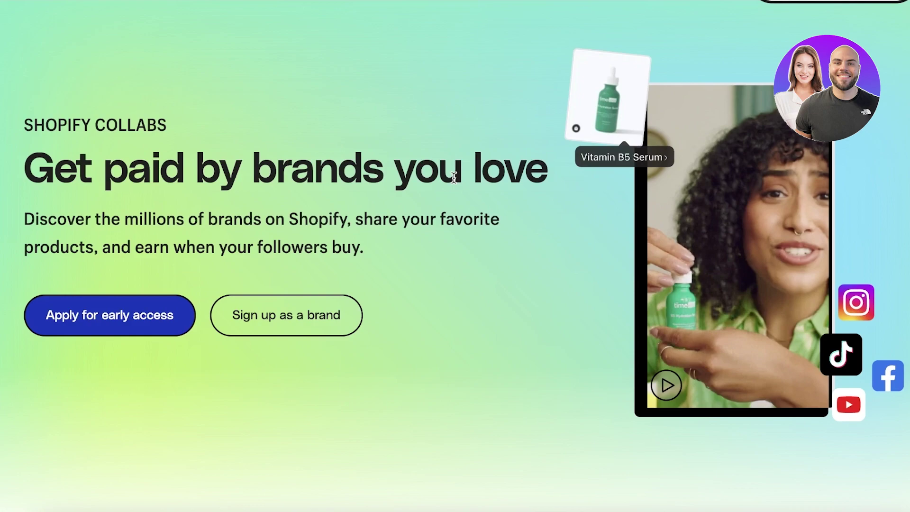
pyautogui.scroll(2, 540, 268)
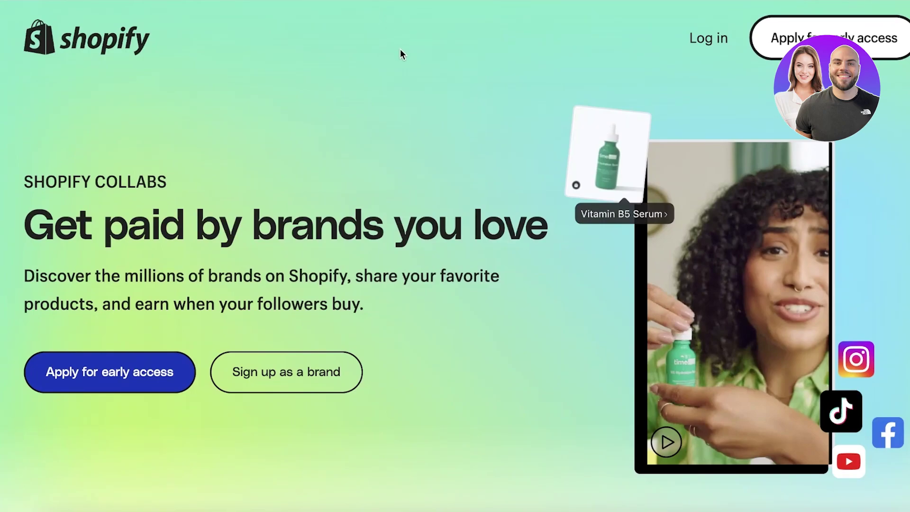
pyautogui.scroll(-1, 387, 79)
pyautogui.scroll(1, 387, 78)
pyautogui.scroll(-12, 386, 81)
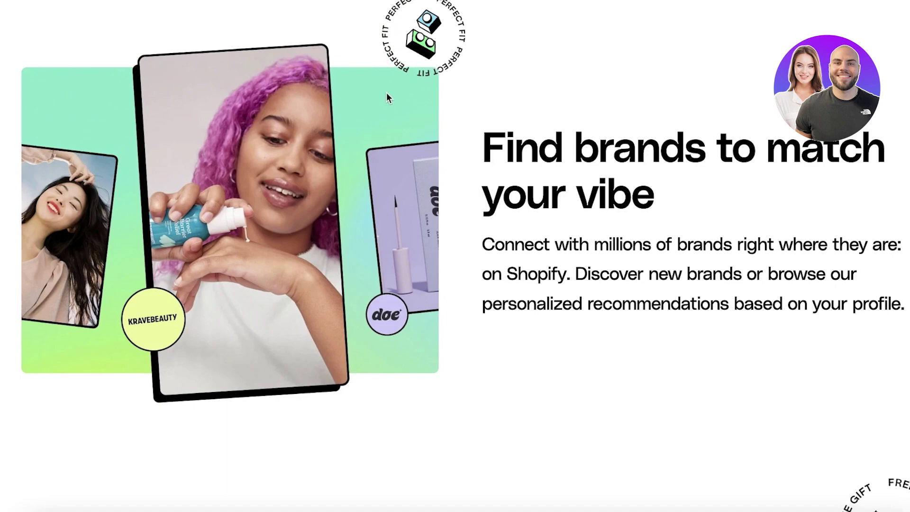
# Step: Scroll through 'Share products you love', 'Keep track of it all' and the video to the sign-up banner
pyautogui.scroll(-3, 386, 93)
pyautogui.scroll(-3, 385, 100)
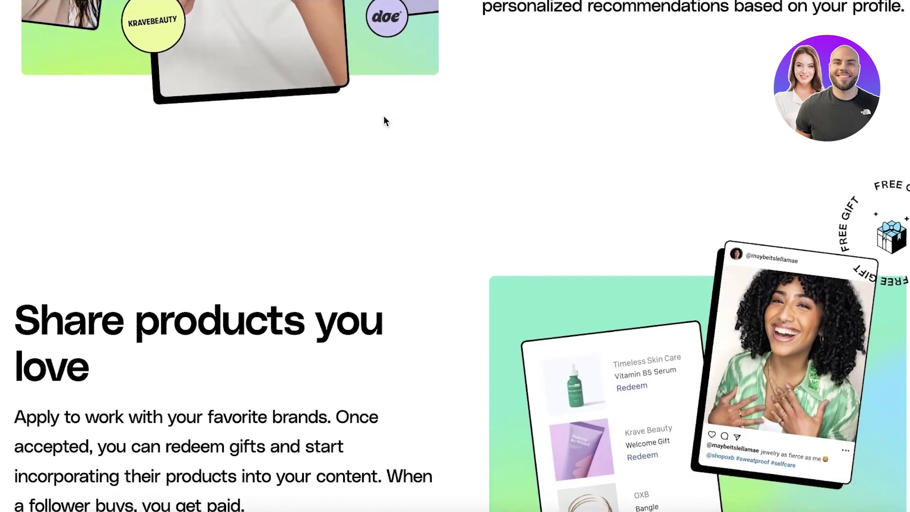
pyautogui.scroll(-2, 384, 120)
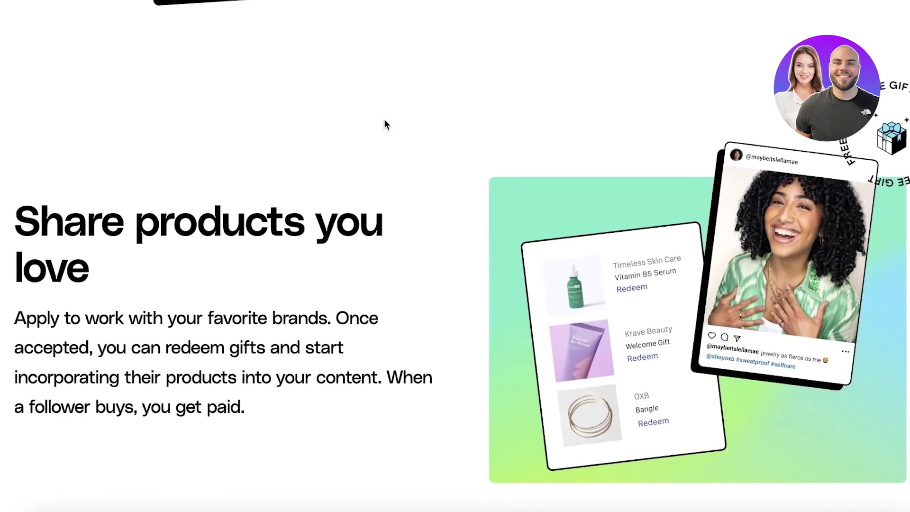
pyautogui.scroll(-3, 385, 122)
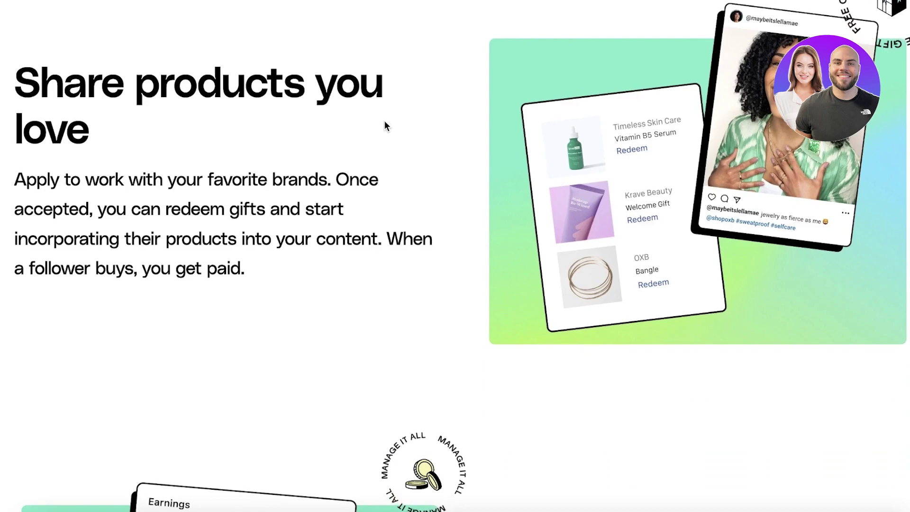
pyautogui.scroll(-5, 384, 122)
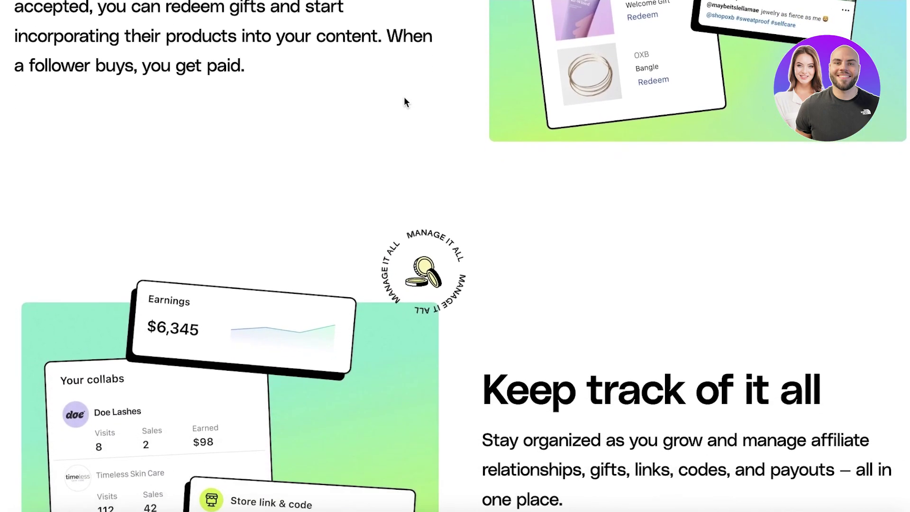
pyautogui.scroll(-4, 404, 99)
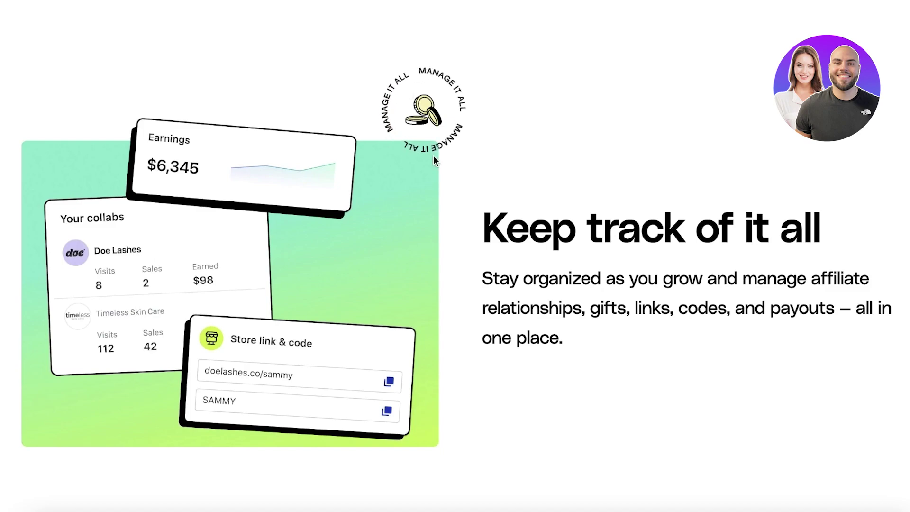
pyautogui.scroll(-10, 436, 161)
pyautogui.scroll(5, 446, 178)
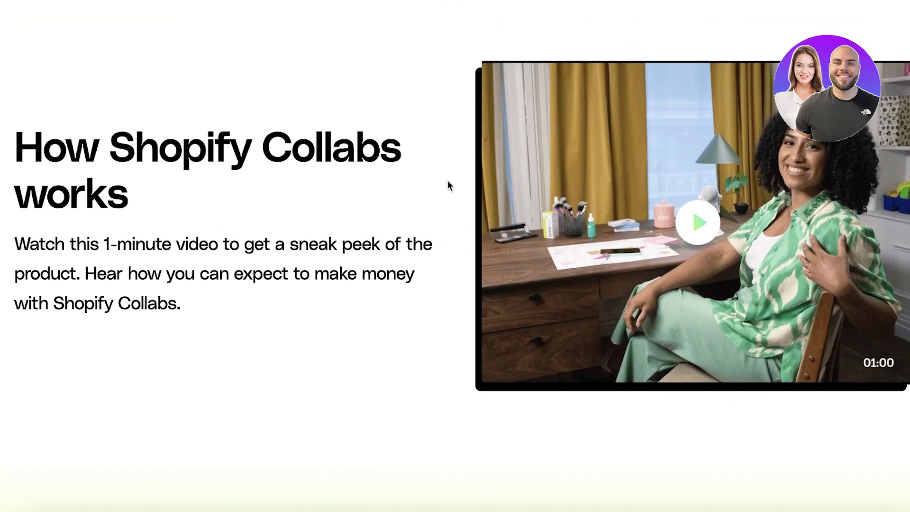
pyautogui.scroll(3, 448, 180)
pyautogui.scroll(-4, 448, 180)
pyautogui.scroll(8, 448, 180)
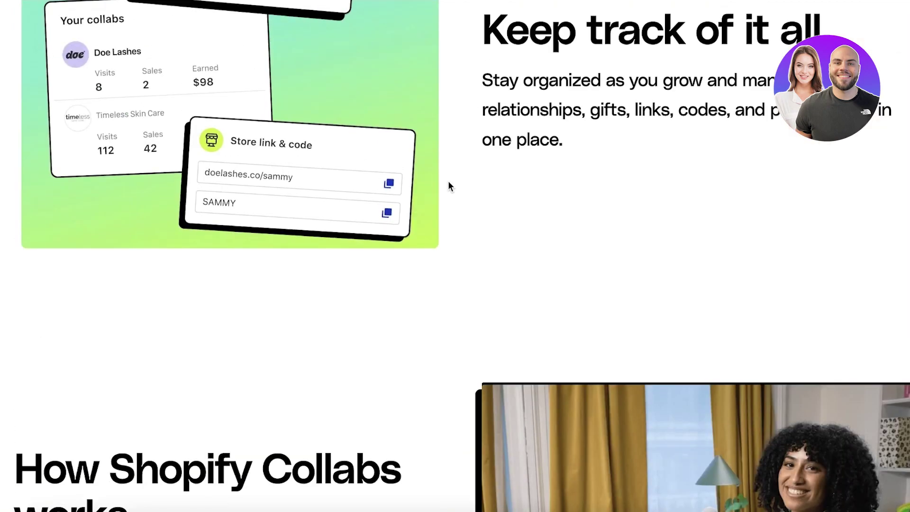
pyautogui.scroll(-12, 449, 181)
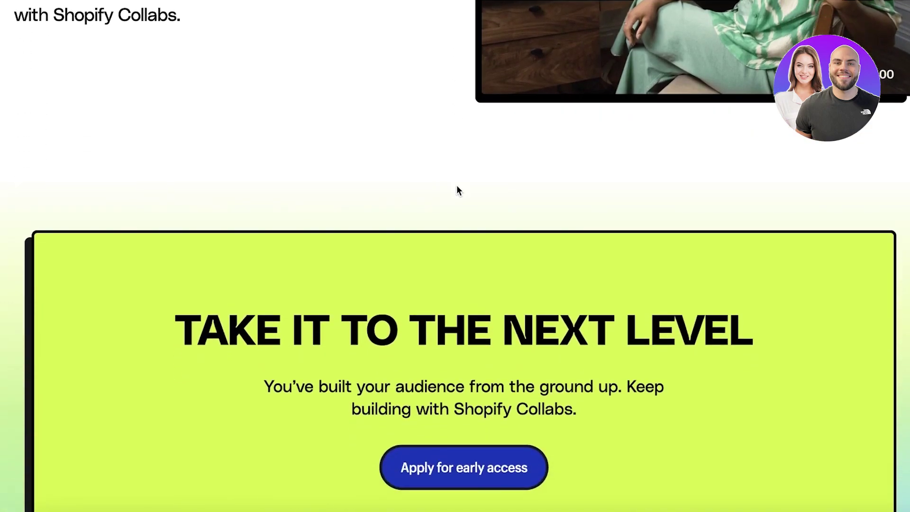
pyautogui.scroll(-1, 458, 190)
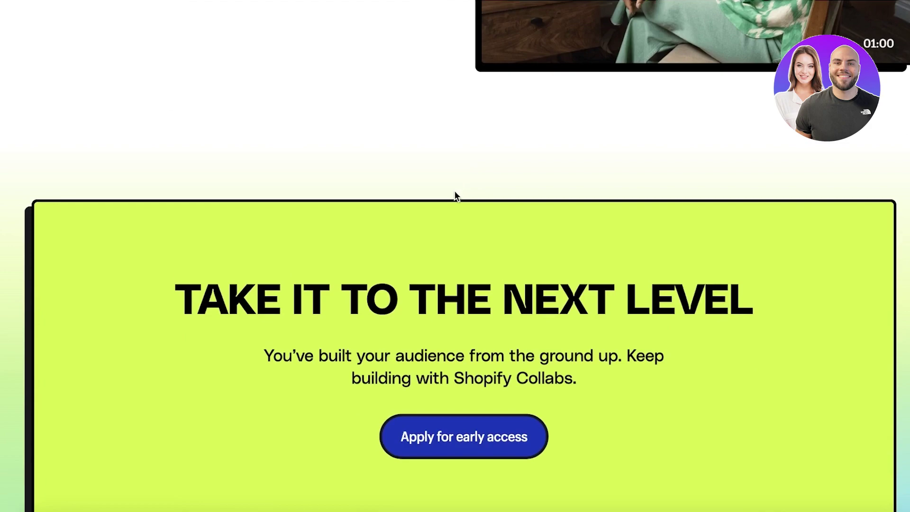
pyautogui.scroll(-3, 453, 193)
# Step: Scroll back up to the top of the Collabs creator page
pyautogui.scroll(15, 453, 195)
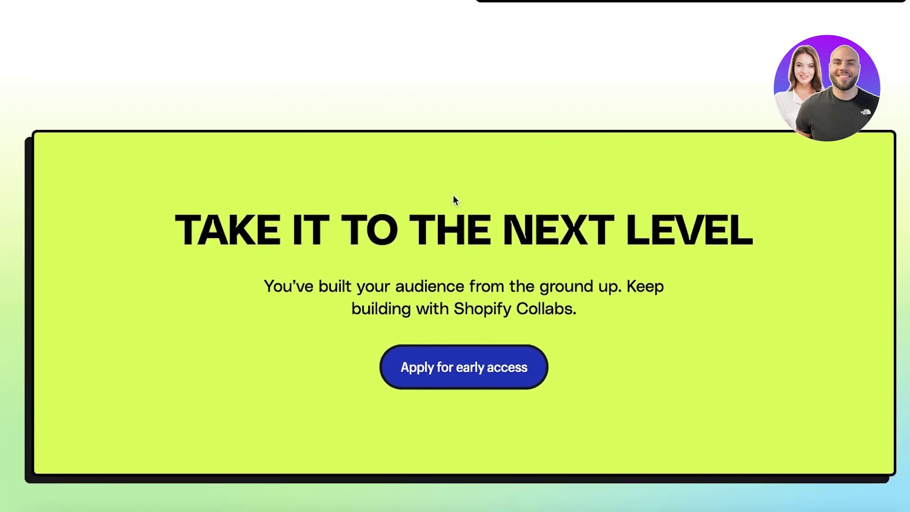
pyautogui.scroll(15, 453, 195)
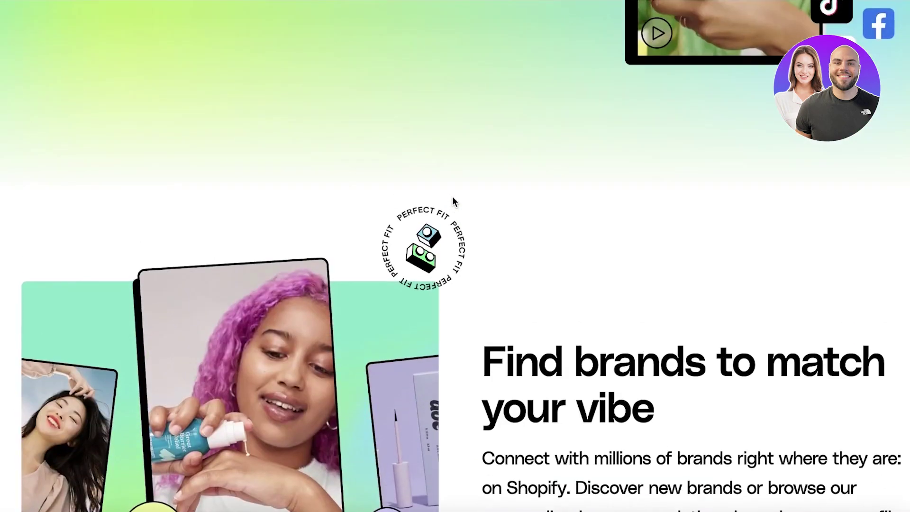
pyautogui.scroll(10, 447, 197)
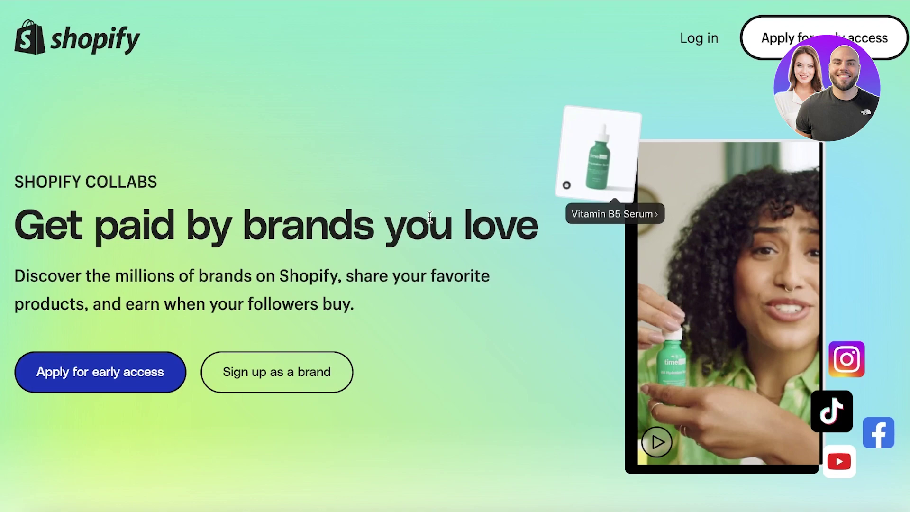
pyautogui.scroll(-8, 429, 217)
pyautogui.scroll(6, 430, 221)
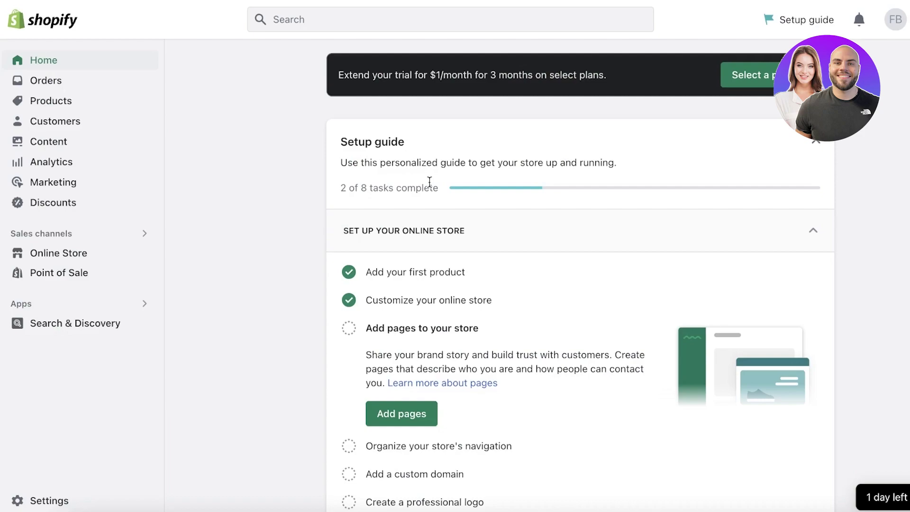
# Step: Go through Settings > Apps and sales channels to reach the Shopify App Store
pyautogui.click(85, 505)
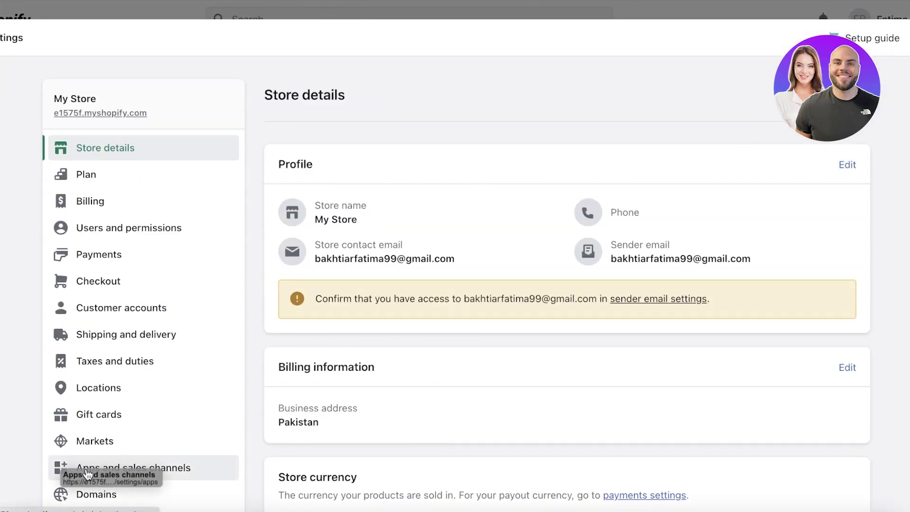
pyautogui.click(86, 472)
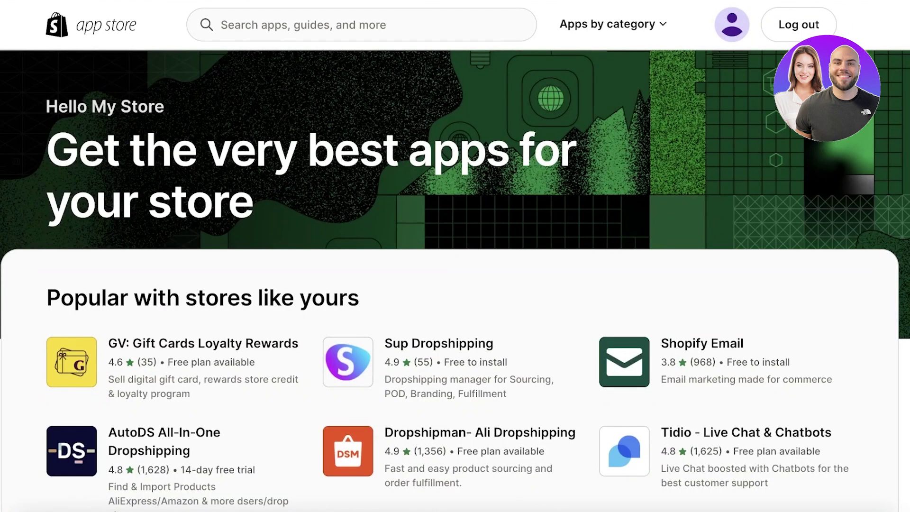
# Step: Search the App Store for 'shopify collabs'
pyautogui.click(429, 30)
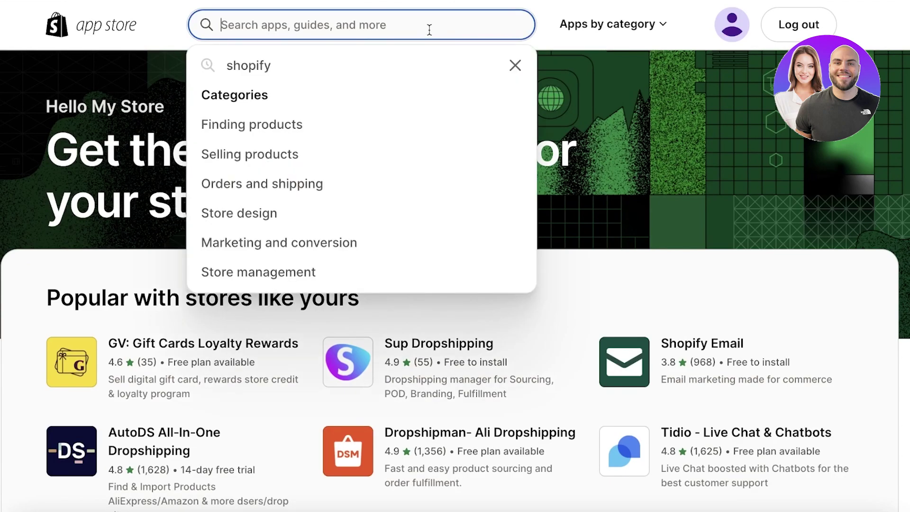
pyautogui.click(407, 61)
pyautogui.click(402, 29)
pyautogui.write('collabs')
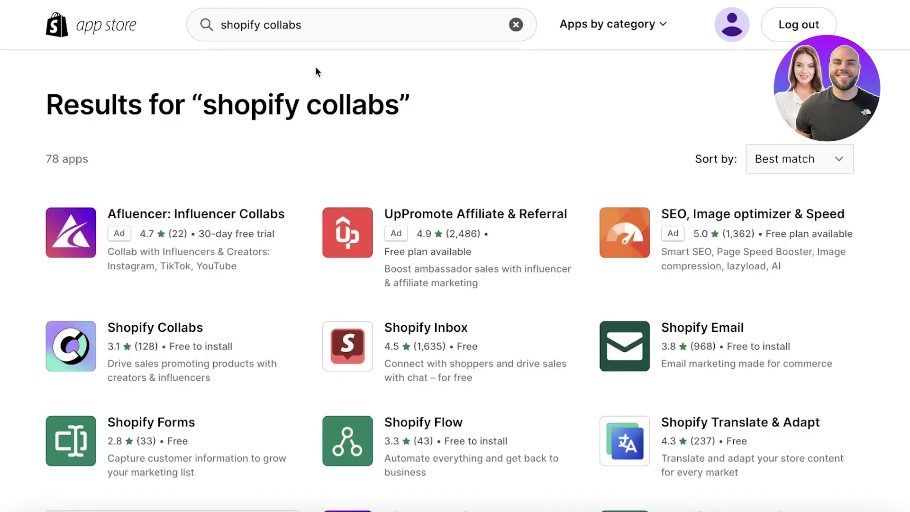
# Step: Open the Shopify Collabs result and look over its free-to-install listing
pyautogui.click(71, 350)
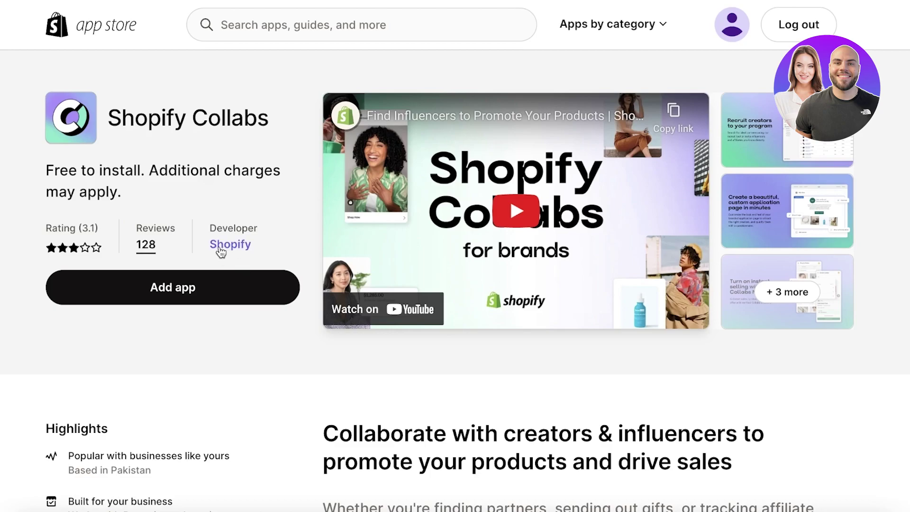
pyautogui.scroll(-4, 214, 169)
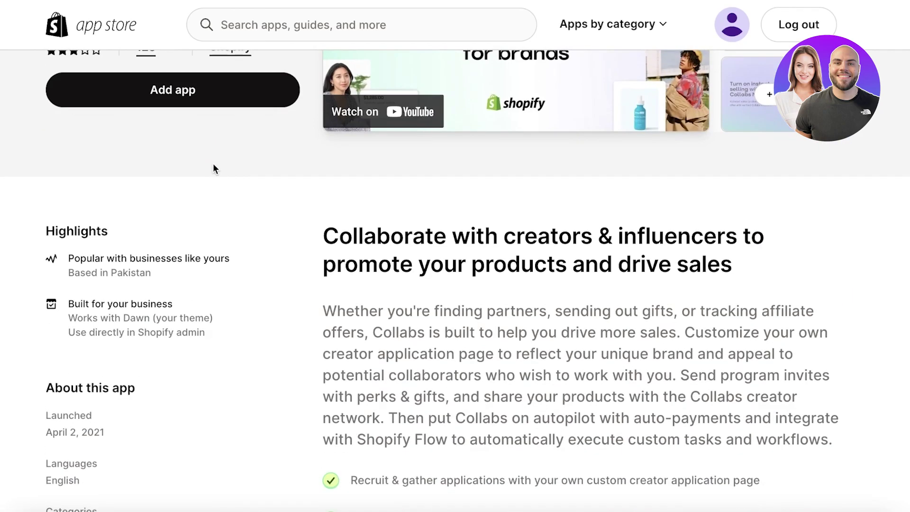
pyautogui.scroll(4, 162, 162)
pyautogui.scroll(-3, 122, 291)
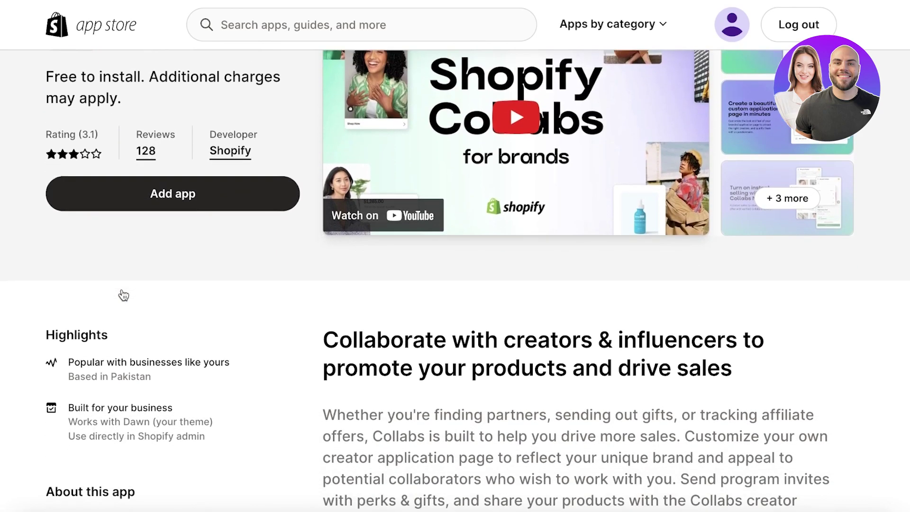
pyautogui.scroll(2, 122, 290)
pyautogui.scroll(1, 122, 294)
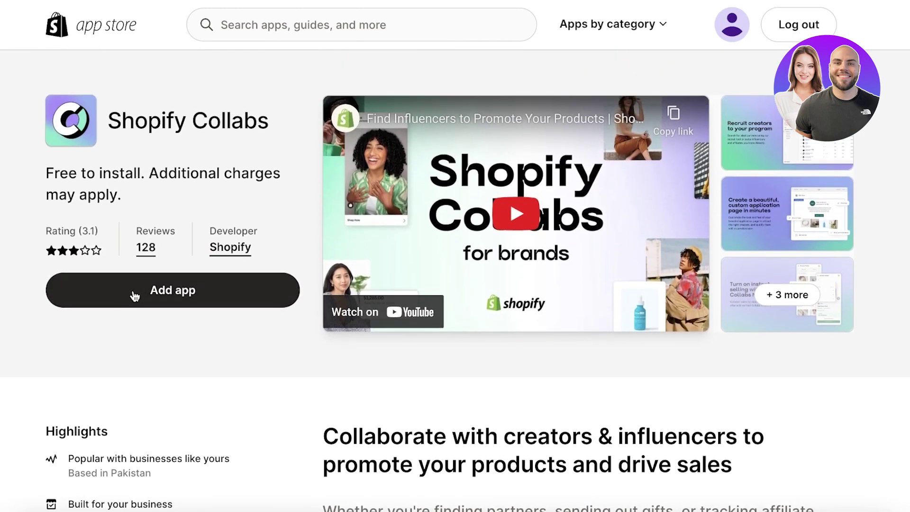
# Step: Add Shopify Collabs and confirm Install app on the admin install screen
pyautogui.click(135, 296)
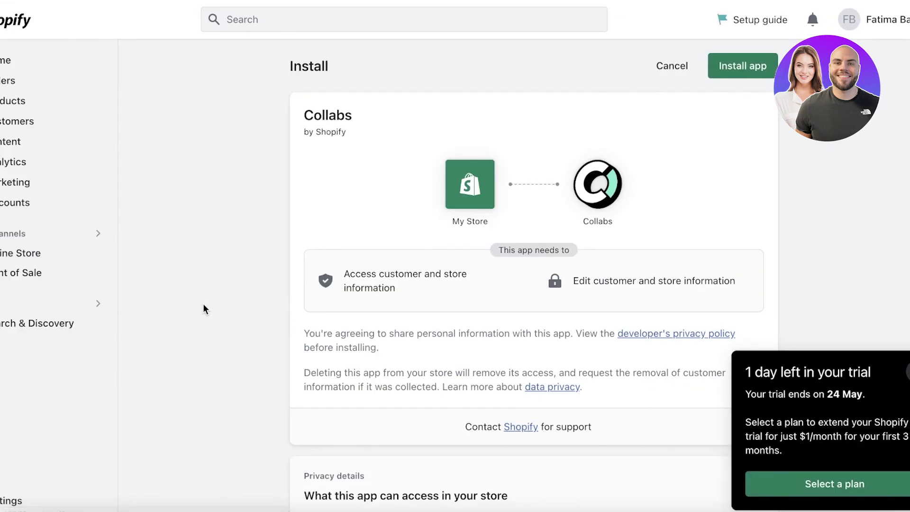
pyautogui.click(730, 76)
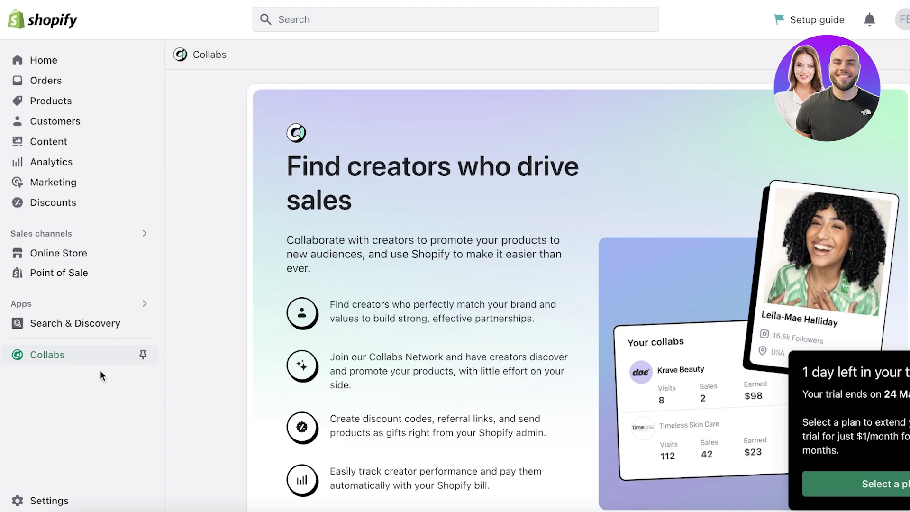
# Step: Pin Collabs in the sidebar, open it, and scroll its 'Find creators who drive sales' page
pyautogui.click(142, 354)
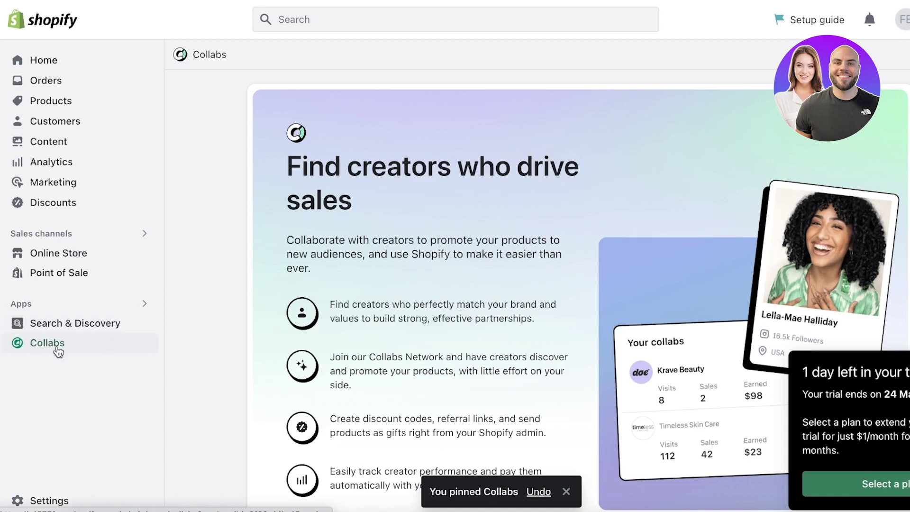
pyautogui.click(126, 349)
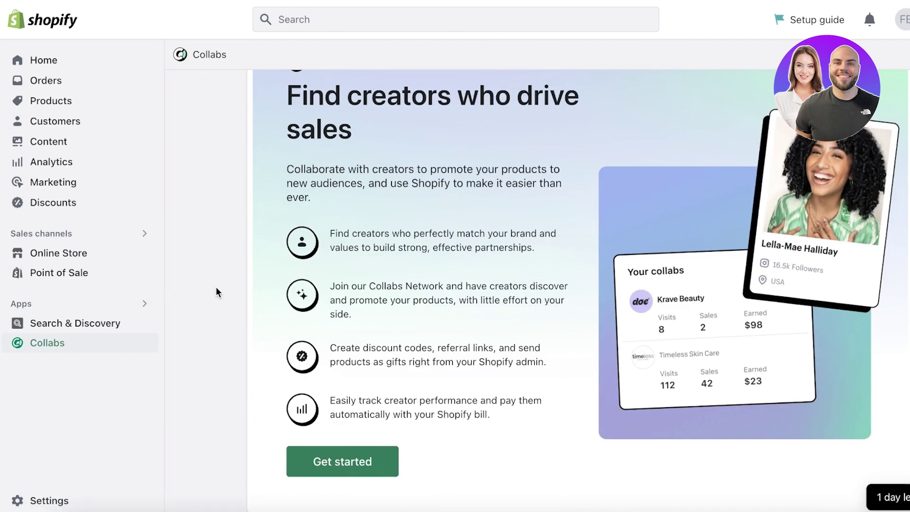
pyautogui.scroll(1, 701, 171)
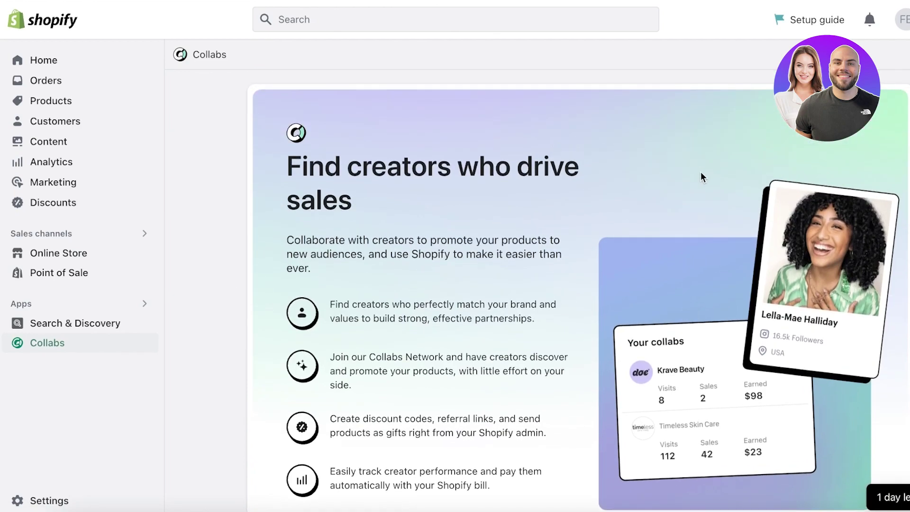
pyautogui.scroll(-1, 701, 171)
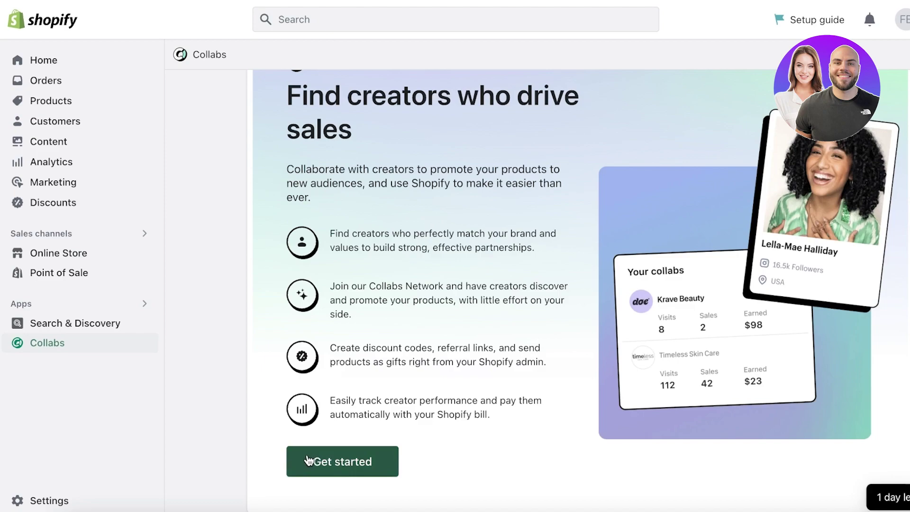
pyautogui.scroll(2, 353, 402)
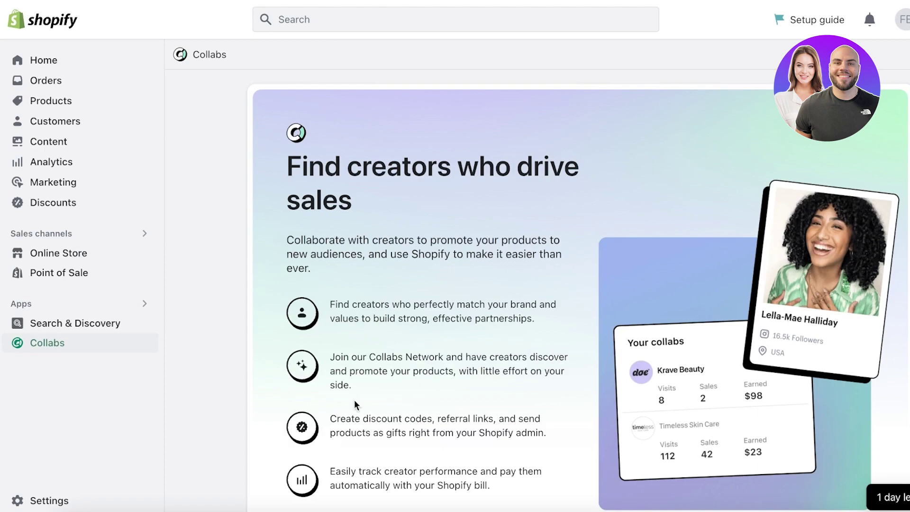
pyautogui.scroll(-2, 355, 400)
# Step: Start the Collabs setup and set the product category to Clothing & Accessories
pyautogui.click(362, 463)
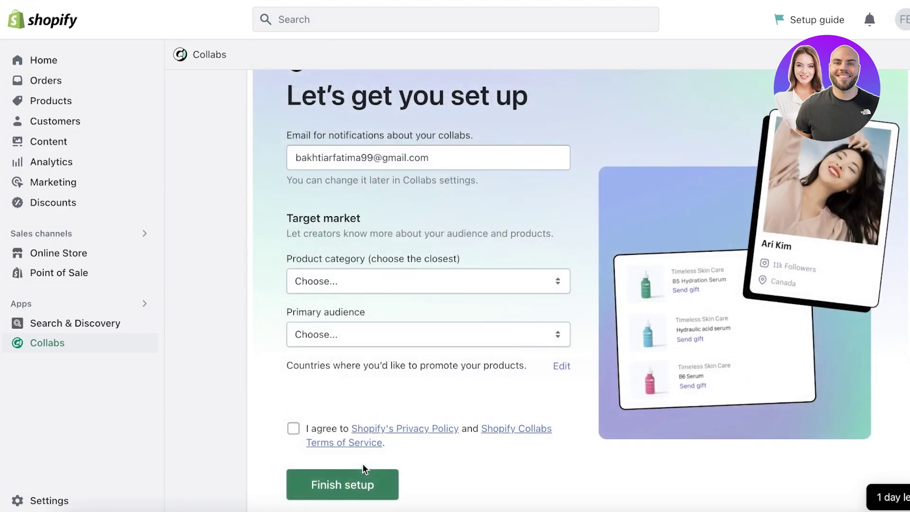
pyautogui.scroll(1, 358, 443)
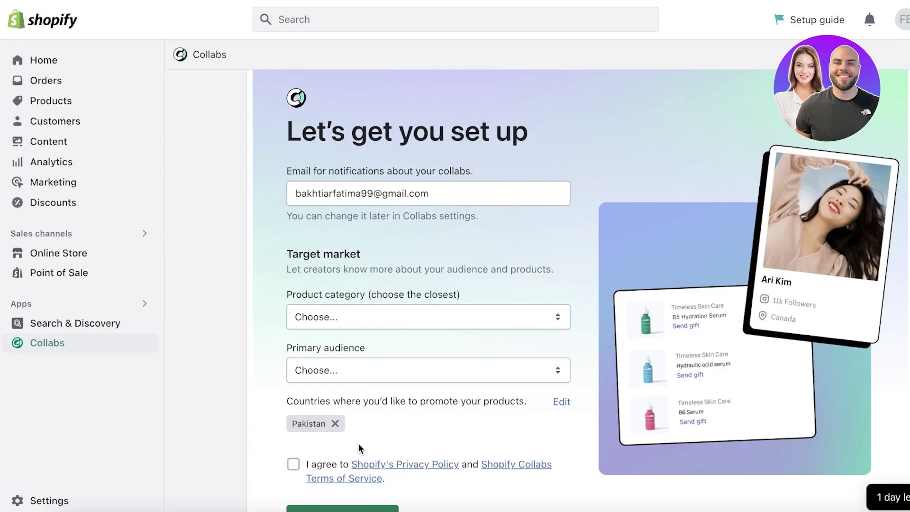
pyautogui.scroll(-2, 461, 338)
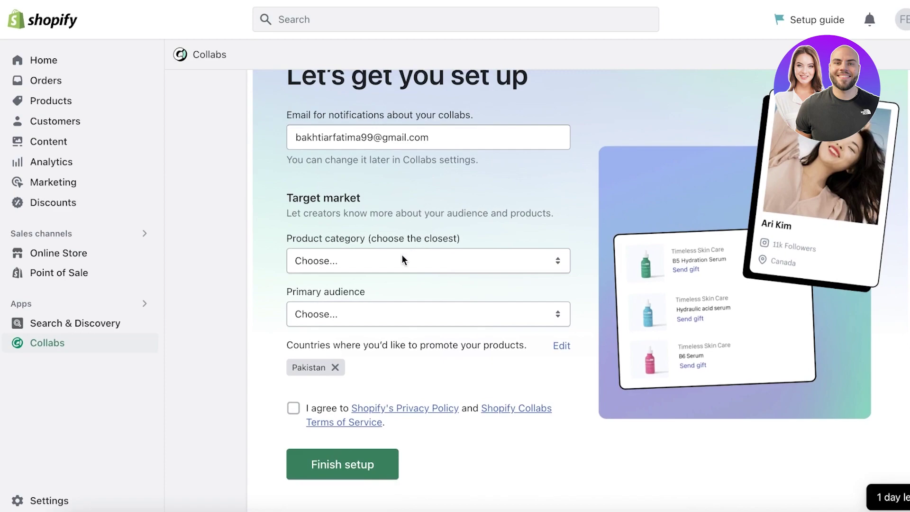
pyautogui.click(396, 260)
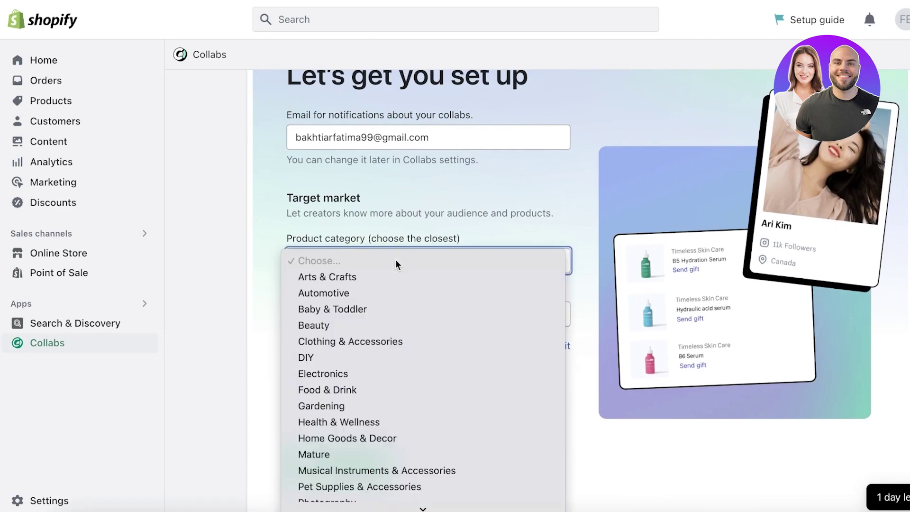
pyautogui.scroll(-2, 331, 391)
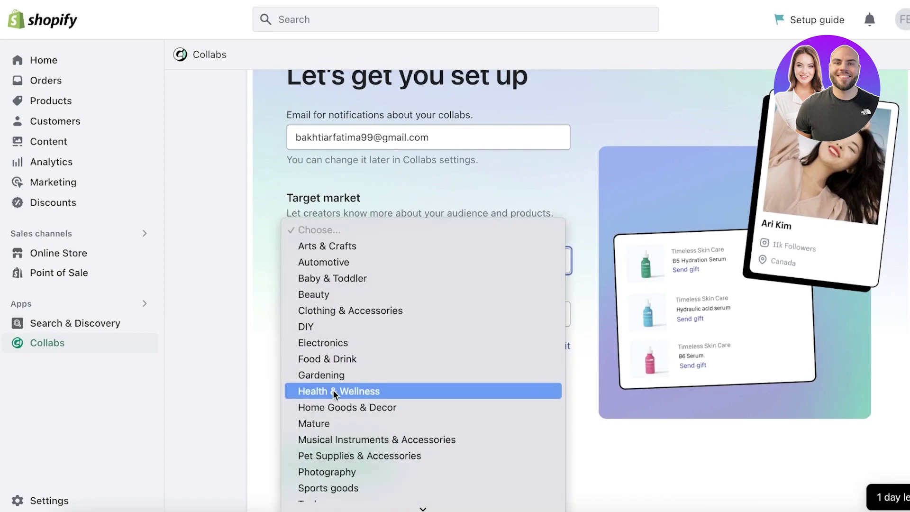
pyautogui.scroll(-1, 332, 390)
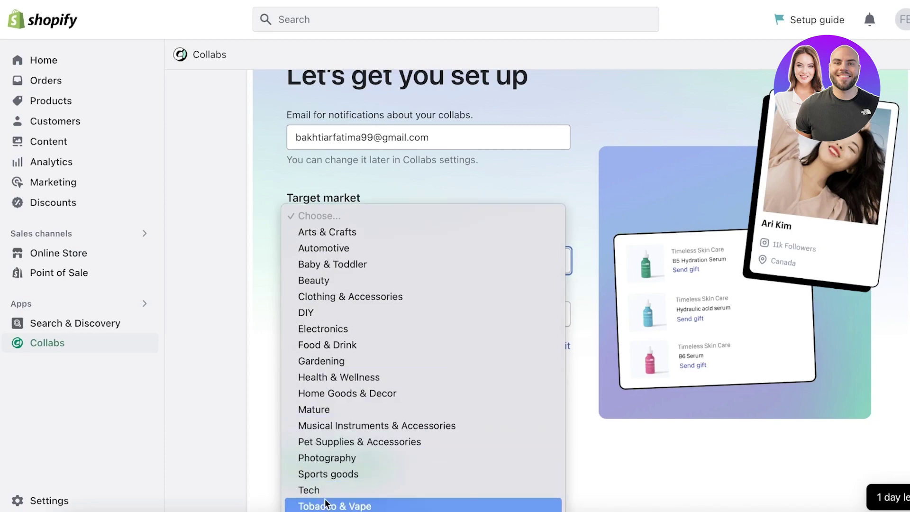
pyautogui.click(378, 291)
# Step: Set the primary audience to Female and agree to the privacy policy and terms
pyautogui.click(360, 313)
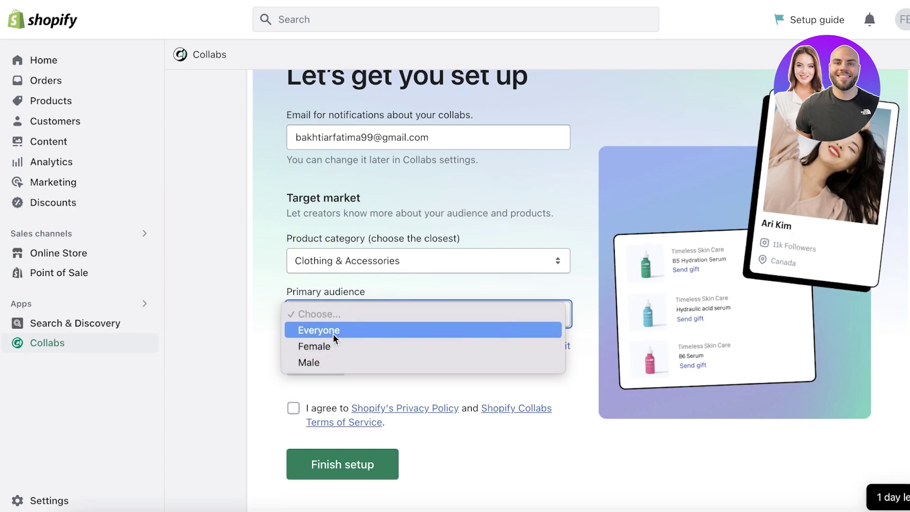
pyautogui.click(333, 345)
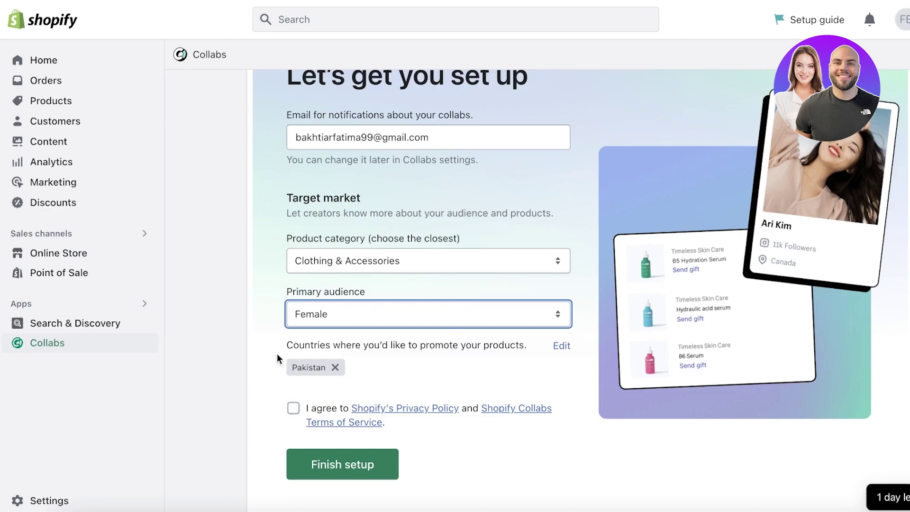
pyautogui.moveTo(529, 345); pyautogui.dragTo(390, 345)
pyautogui.moveTo(308, 349); pyautogui.dragTo(271, 355)
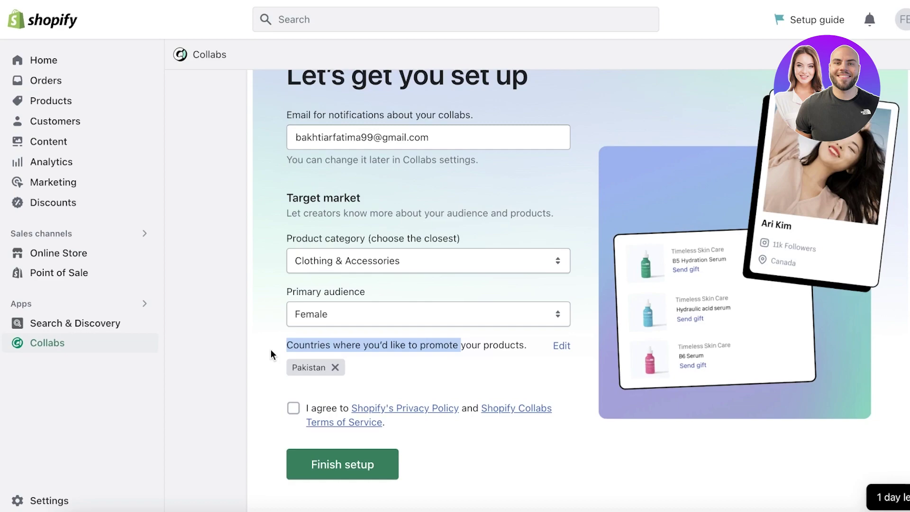
pyautogui.click(278, 417)
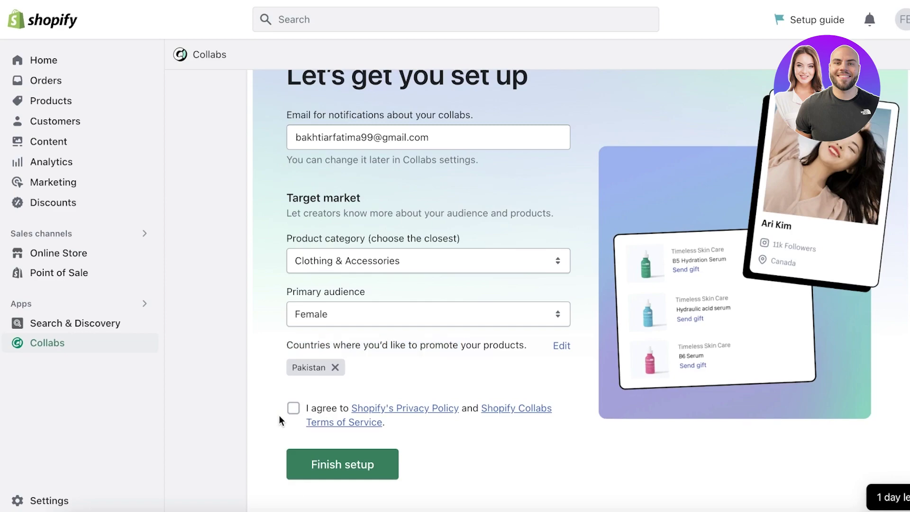
pyautogui.click(294, 409)
# Step: Finish the Collabs setup and scroll the Overview dashboard's performance figures and tips
pyautogui.click(316, 463)
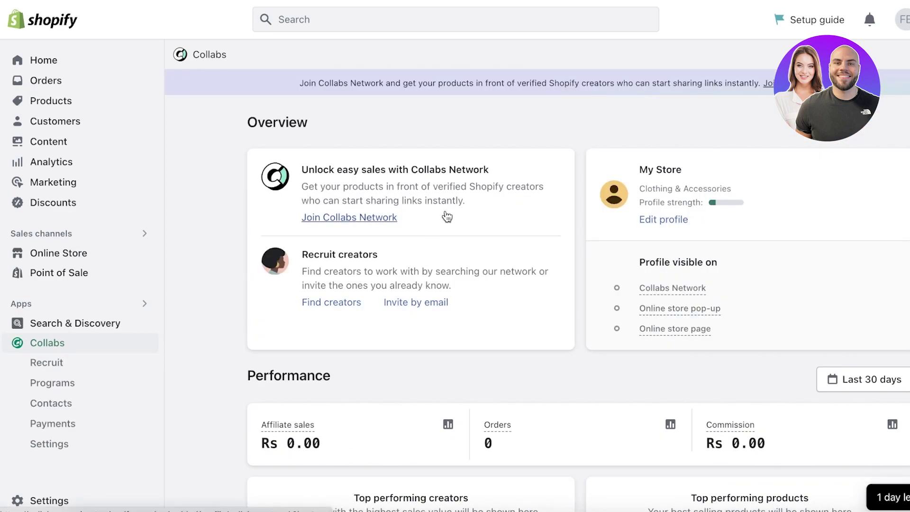
pyautogui.scroll(-2, 409, 144)
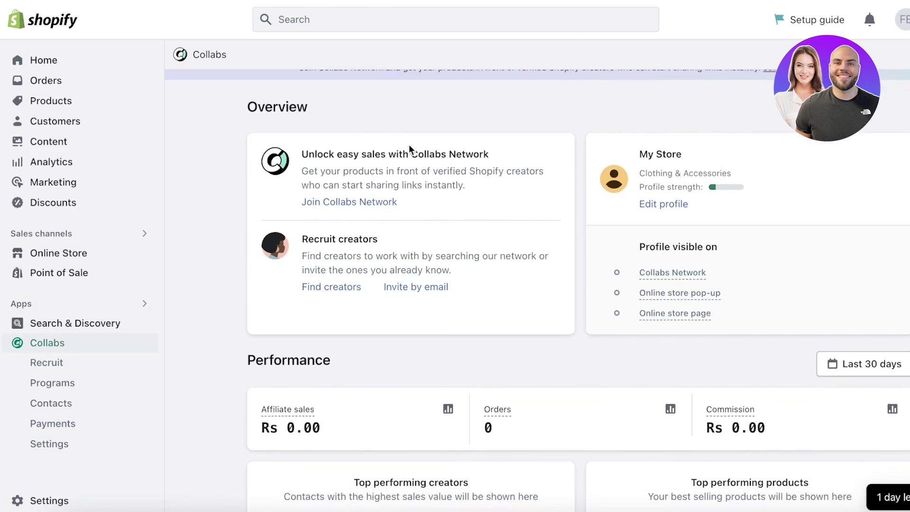
pyautogui.scroll(3, 605, 166)
pyautogui.scroll(-6, 619, 162)
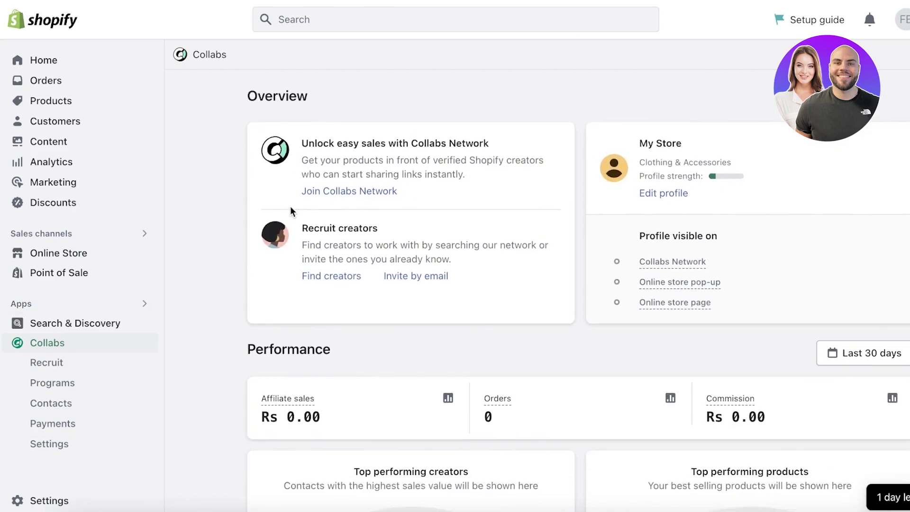
pyautogui.scroll(-4, 474, 224)
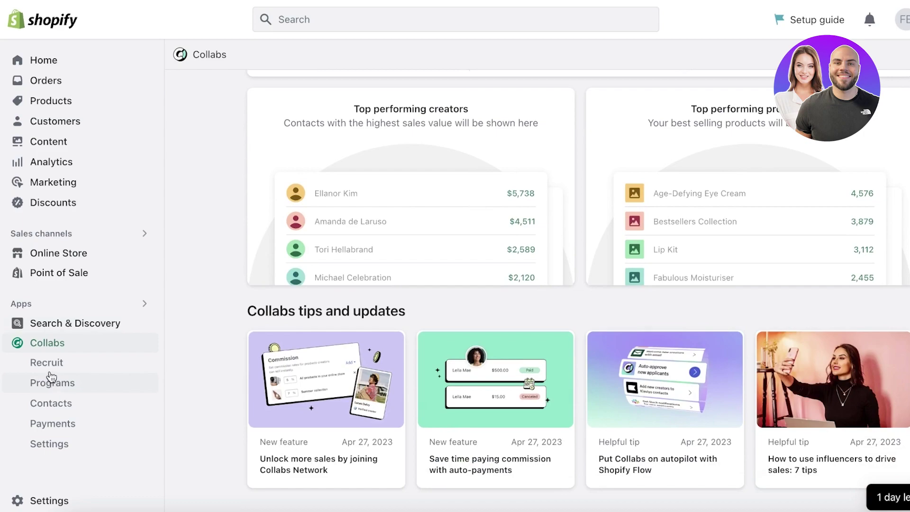
pyautogui.click(51, 370)
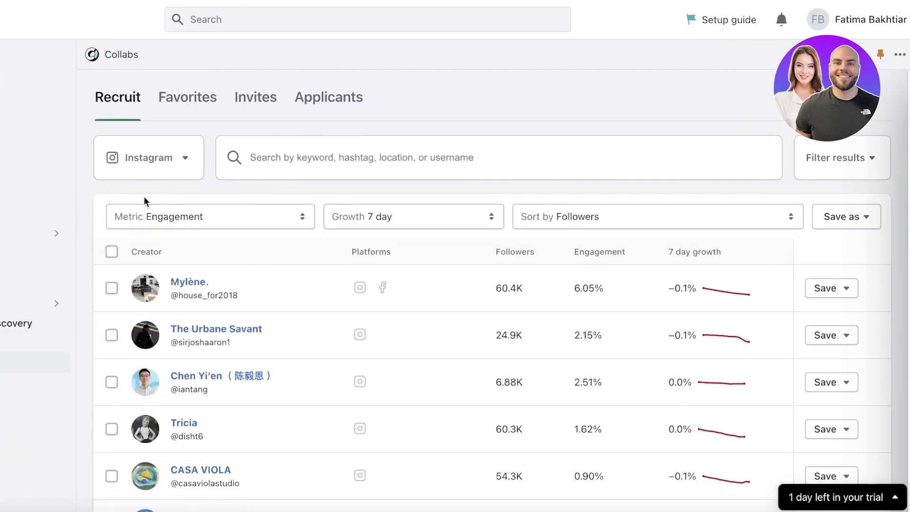
# Step: Browse the Recruit creator list, tick and untick one creator, check Save options, then view Favorites
pyautogui.scroll(-10, 270, 148)
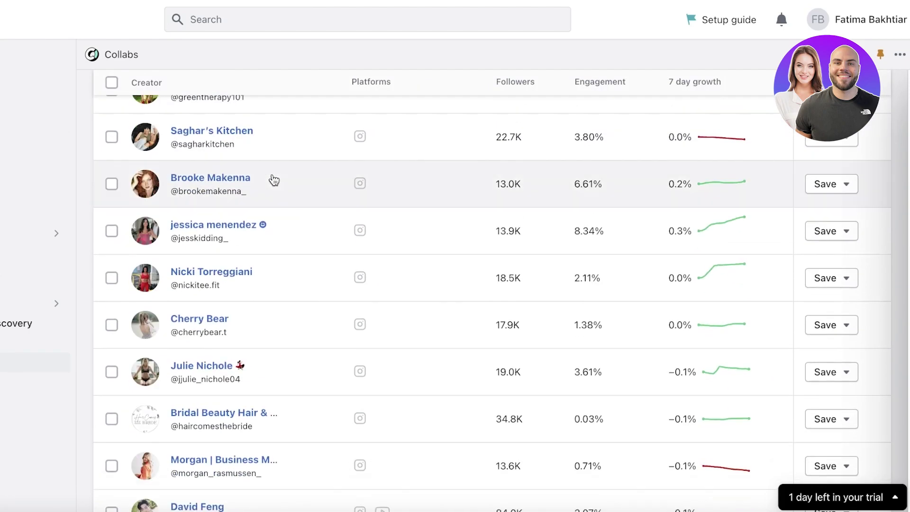
pyautogui.scroll(7, 279, 177)
pyautogui.scroll(5, 279, 176)
pyautogui.click(114, 287)
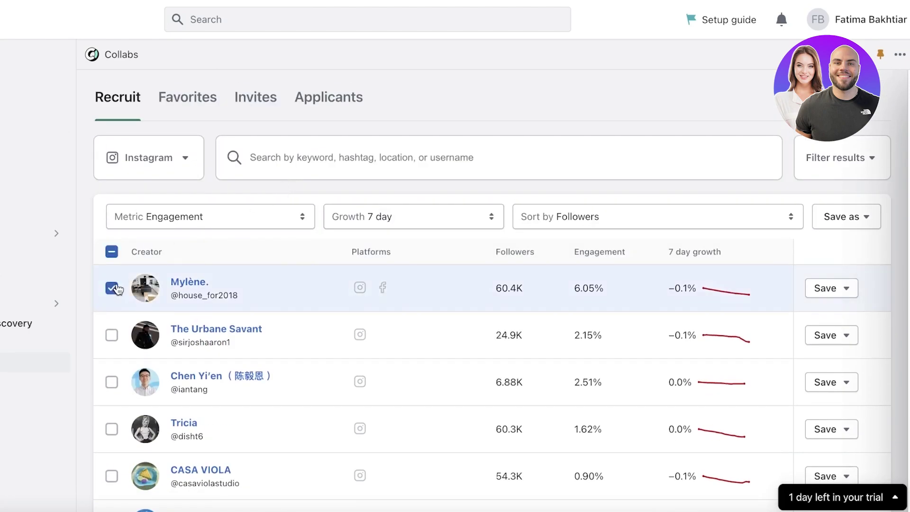
pyautogui.click(114, 288)
pyautogui.click(820, 290)
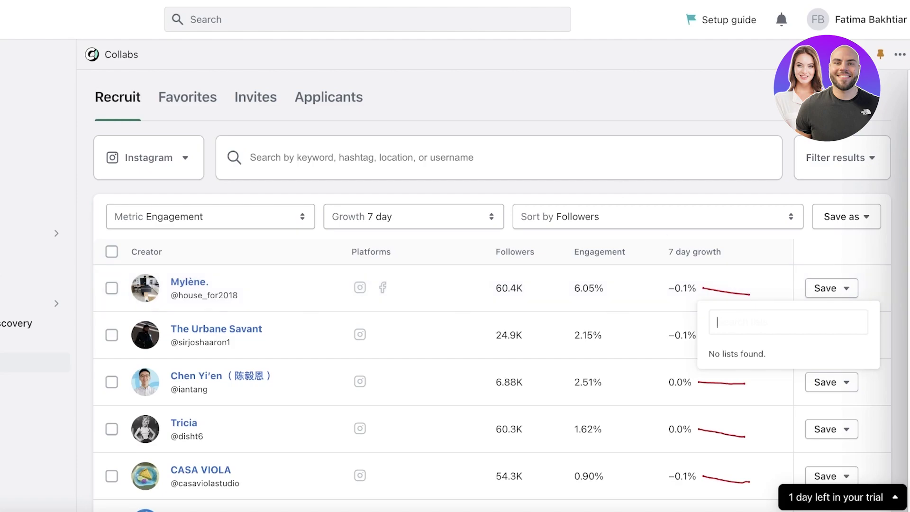
pyautogui.click(189, 110)
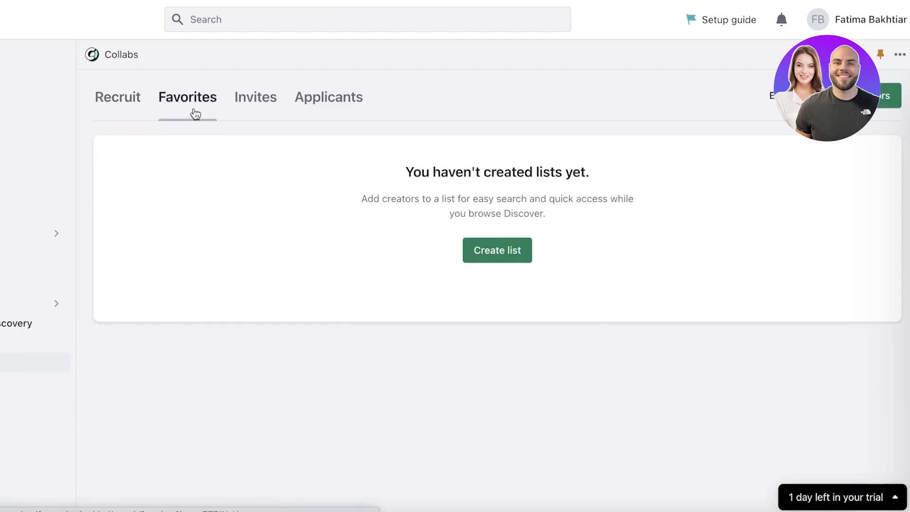
pyautogui.click(255, 103)
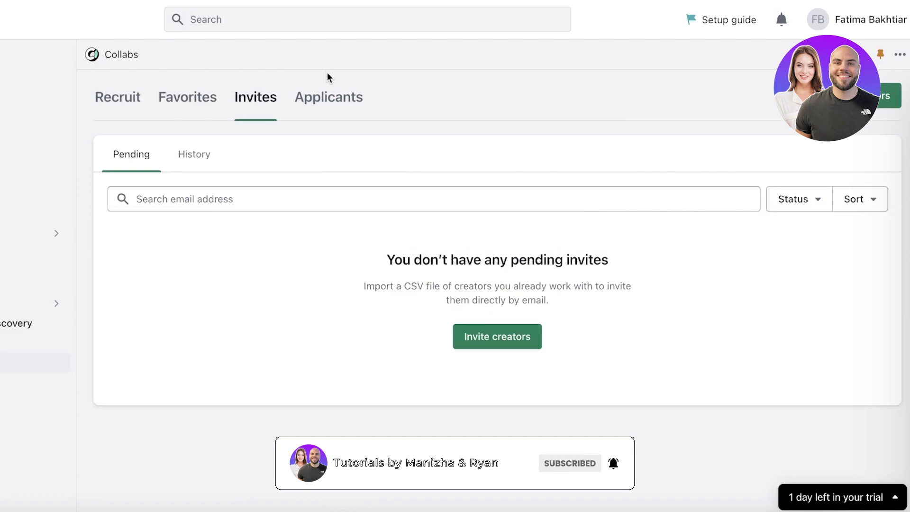
pyautogui.click(322, 95)
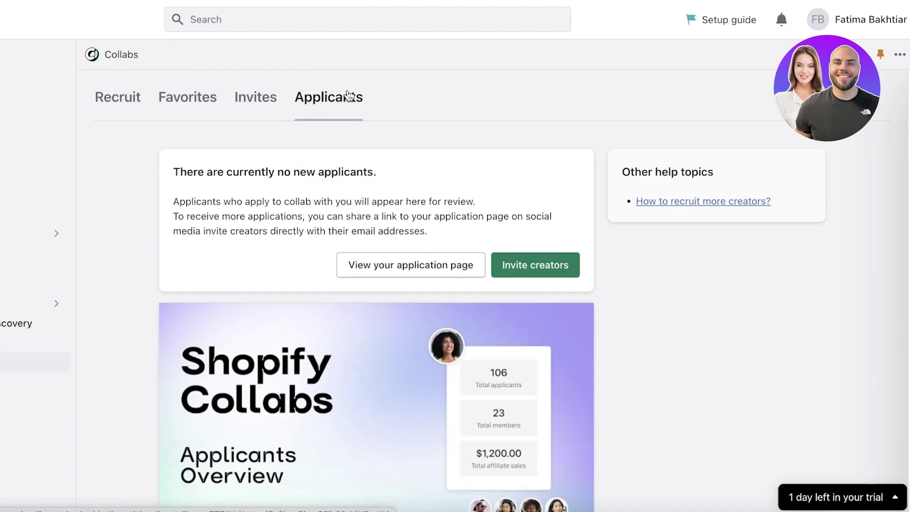
pyautogui.scroll(-1, 349, 96)
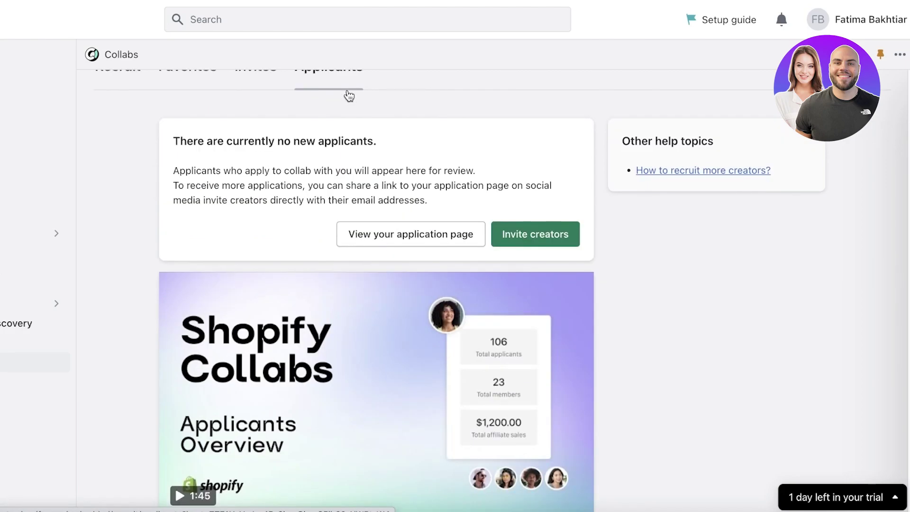
pyautogui.scroll(-1, 349, 96)
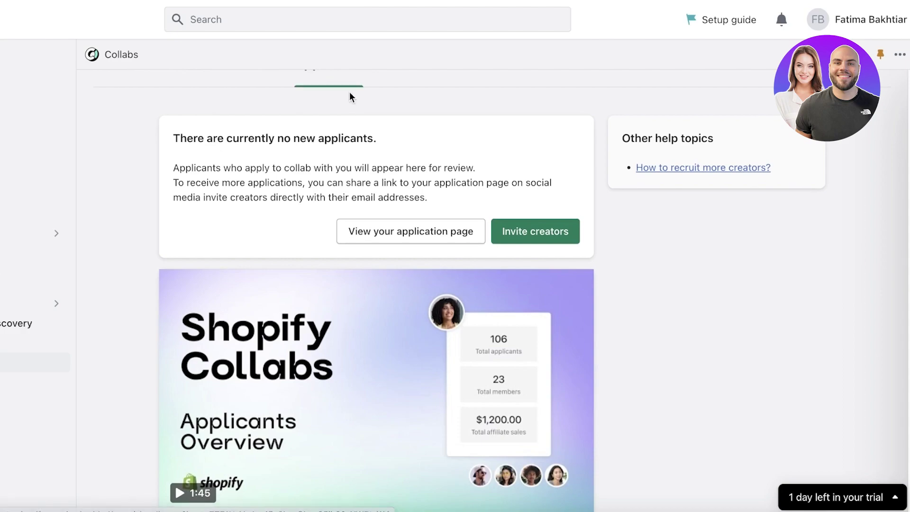
pyautogui.scroll(-1, 349, 96)
pyautogui.scroll(-1, 349, 95)
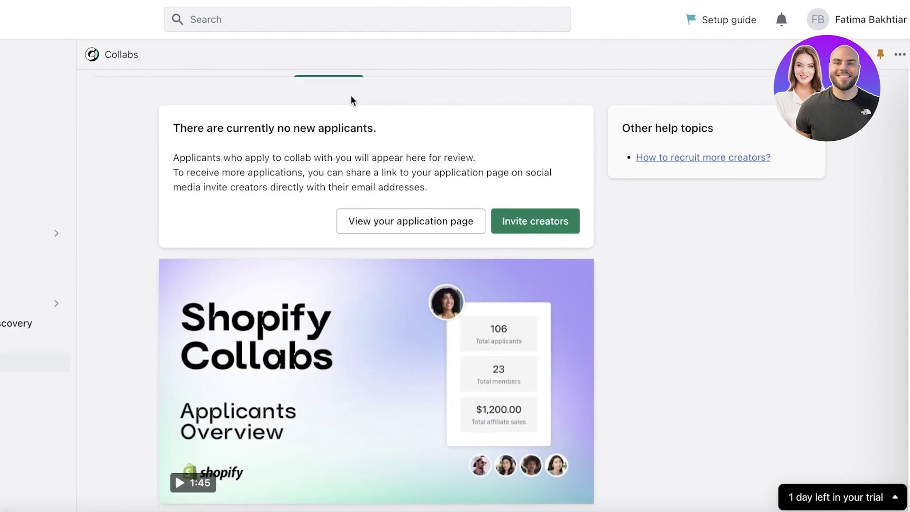
pyautogui.scroll(2, 354, 93)
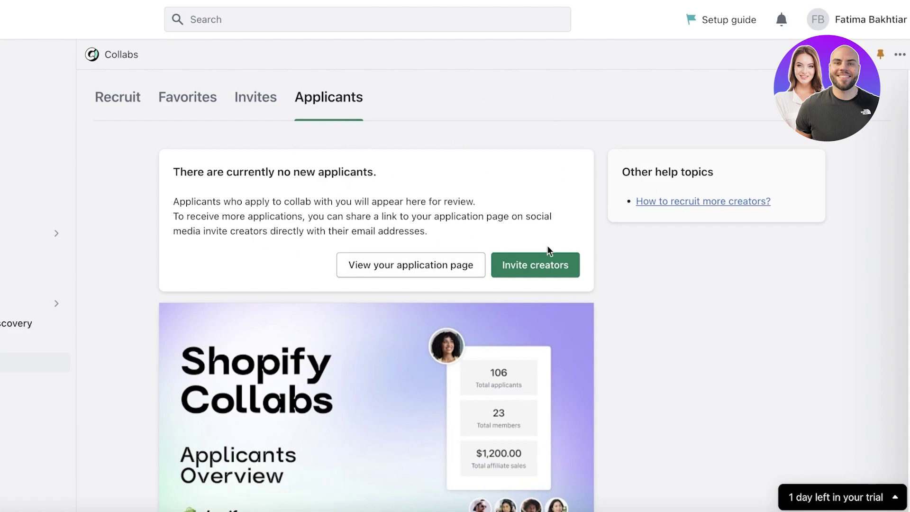
# Step: Look at the Invite creators page, return to Invites, then open Collabs Programs showing the Default Tier
pyautogui.click(549, 261)
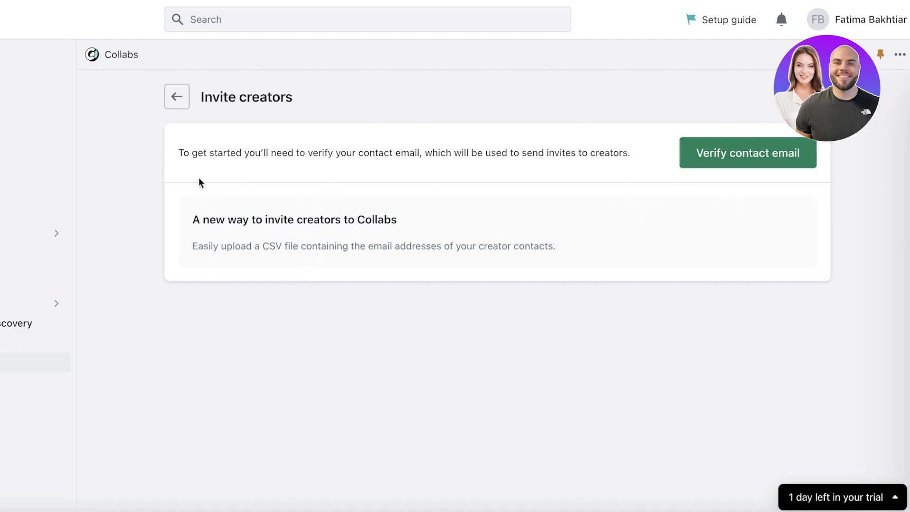
pyautogui.click(169, 104)
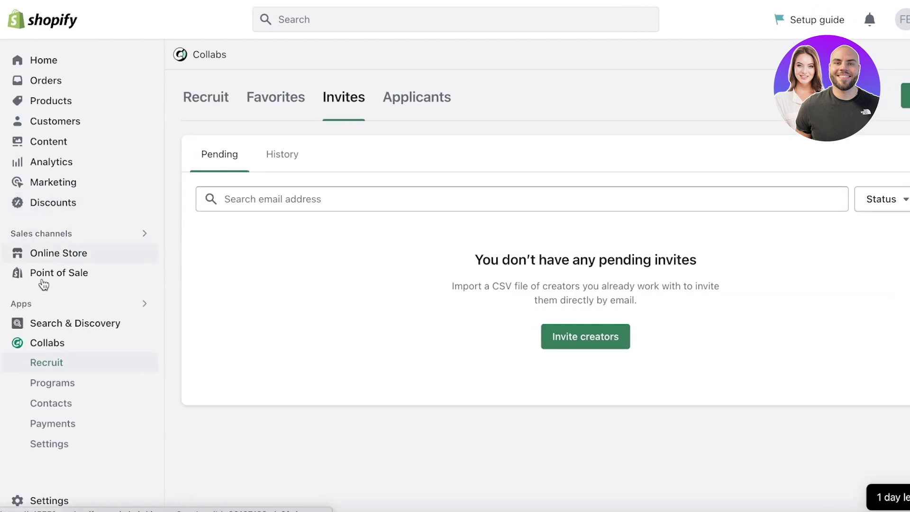
pyautogui.click(70, 383)
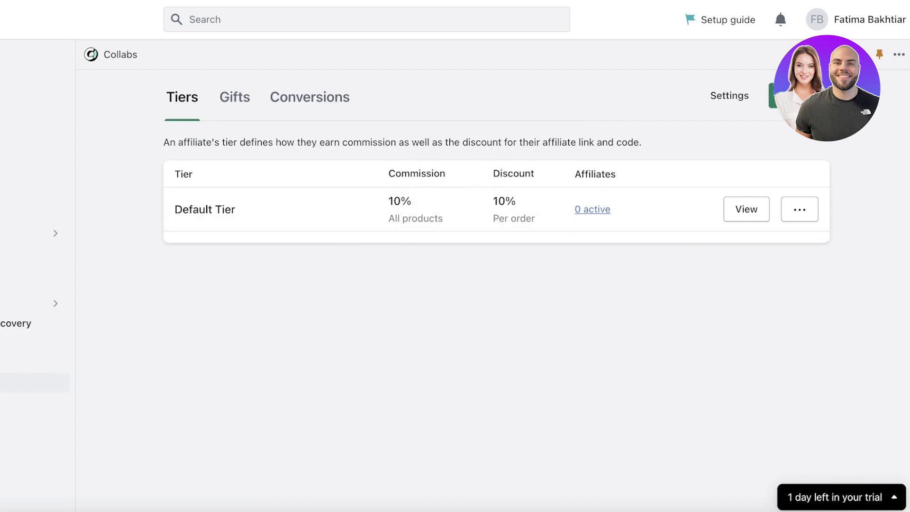
# Step: Start a new affiliate tier and look over the tier form's fields
pyautogui.click(794, 96)
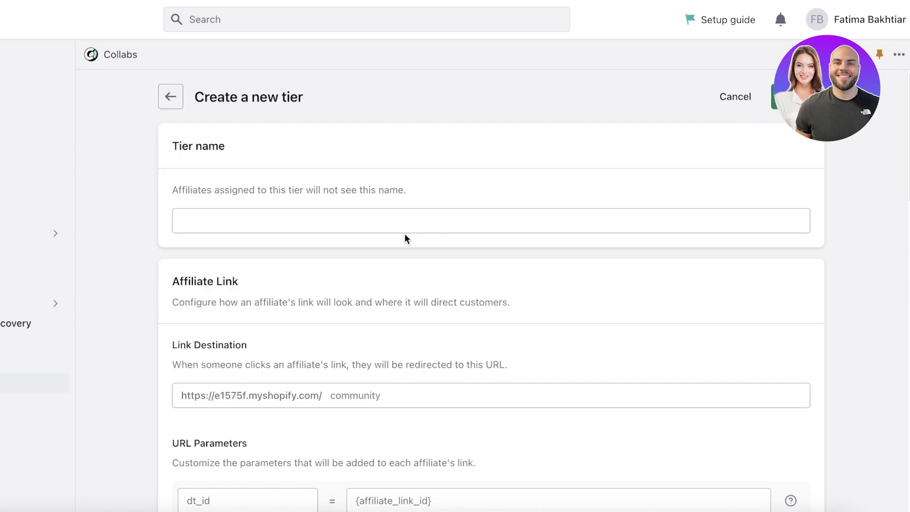
pyautogui.click(397, 220)
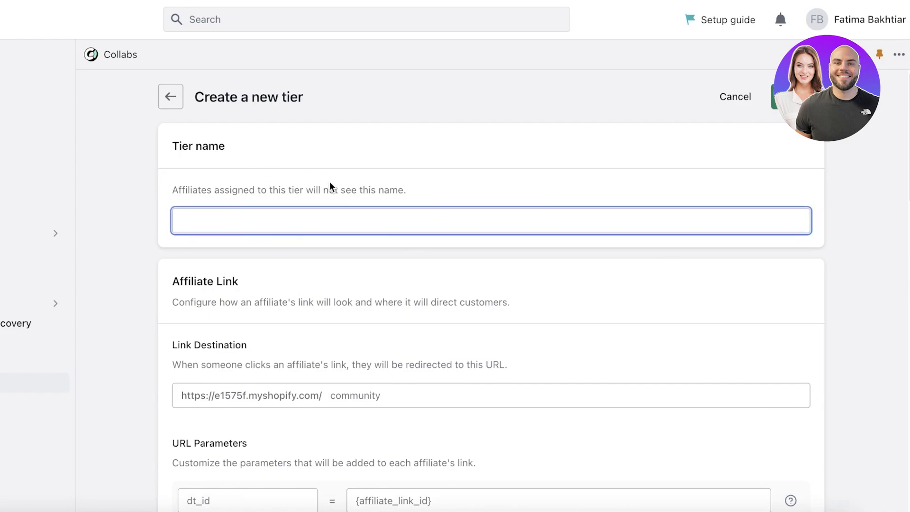
pyautogui.scroll(-1, 335, 199)
pyautogui.scroll(-1, 227, 204)
pyautogui.scroll(-3, 265, 213)
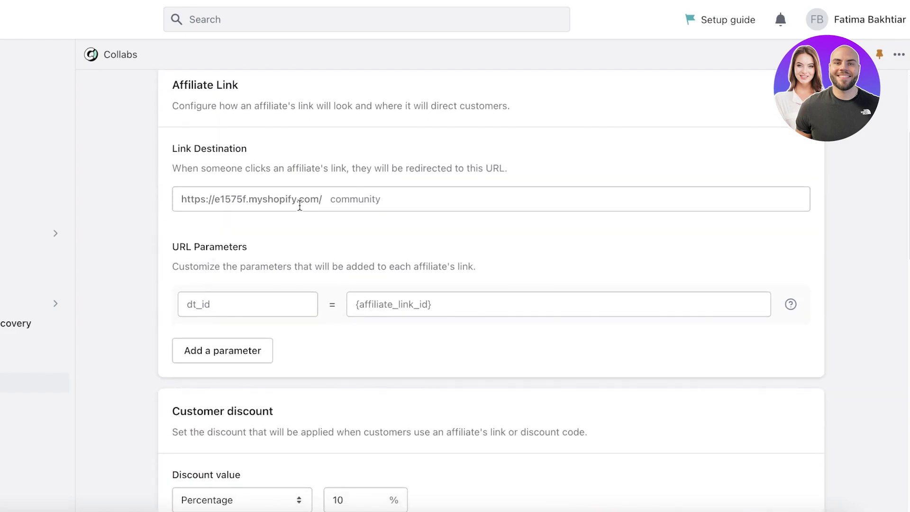
pyautogui.scroll(-4, 265, 180)
pyautogui.scroll(-4, 354, 182)
pyautogui.scroll(-6, 266, 128)
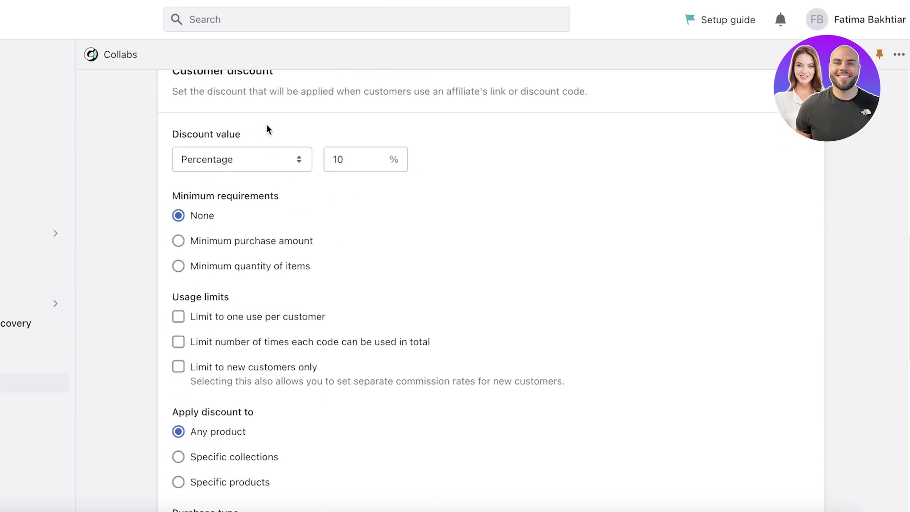
pyautogui.scroll(7, 233, 181)
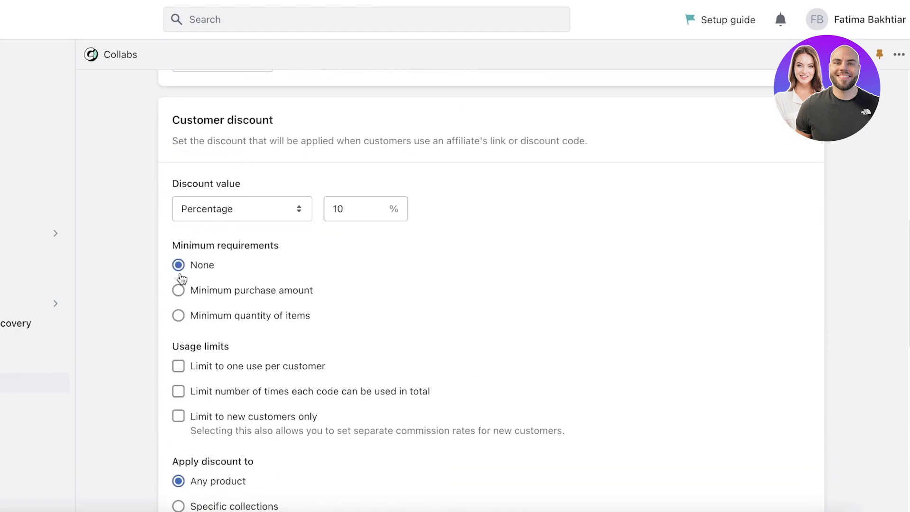
# Step: Require an 800 Rs minimum purchase and keep the 10% Percentage discount type
pyautogui.click(179, 290)
pyautogui.click(220, 311)
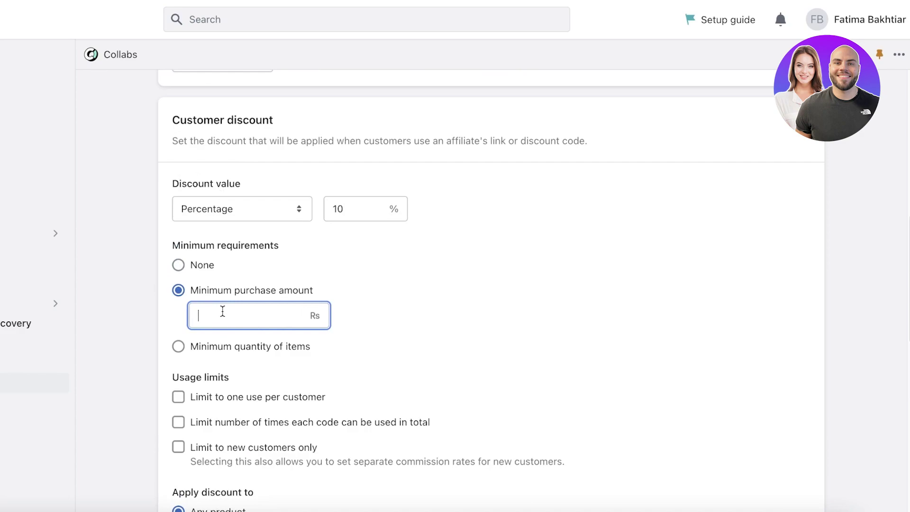
pyautogui.write('800')
pyautogui.click(433, 305)
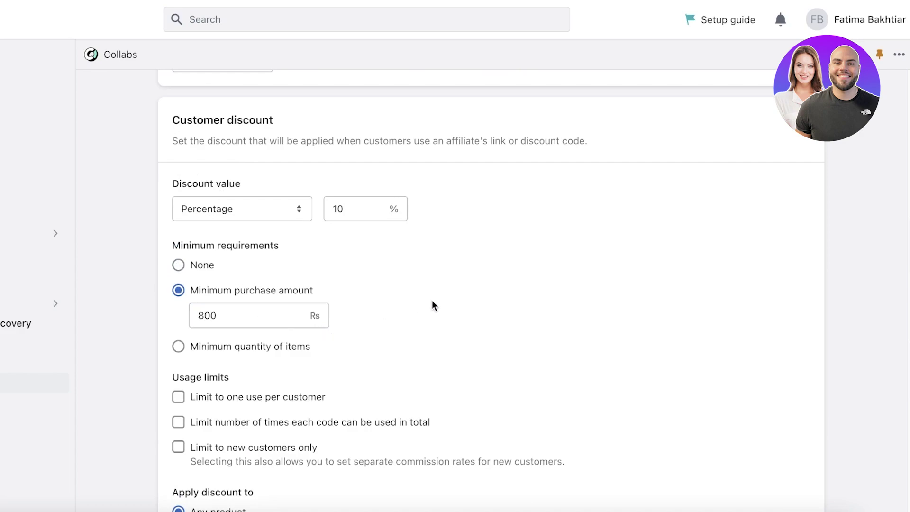
pyautogui.click(365, 204)
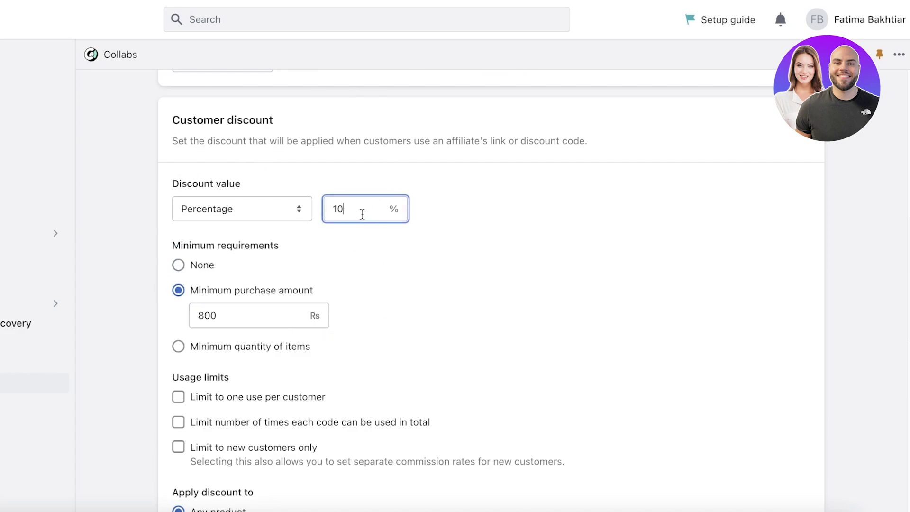
pyautogui.click(259, 196)
pyautogui.click(290, 178)
pyautogui.scroll(-10, 290, 184)
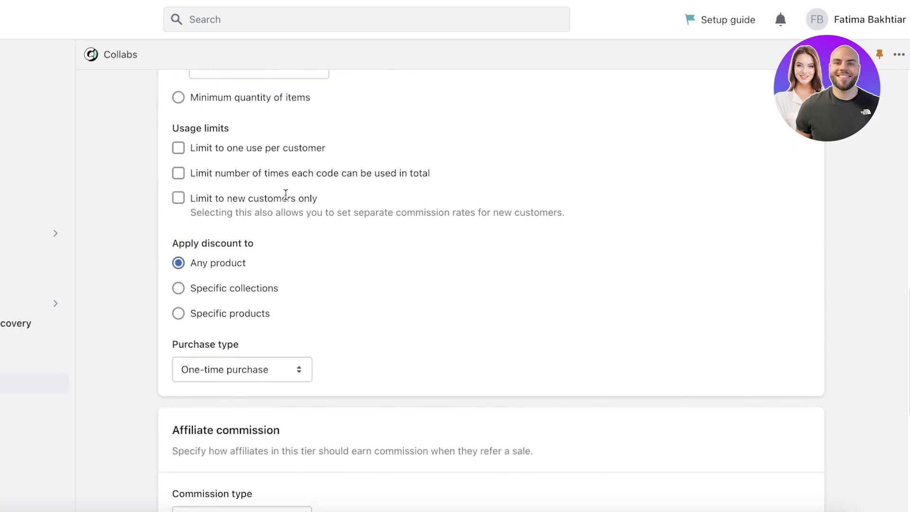
pyautogui.scroll(10, 309, 195)
pyautogui.scroll(-7, 189, 237)
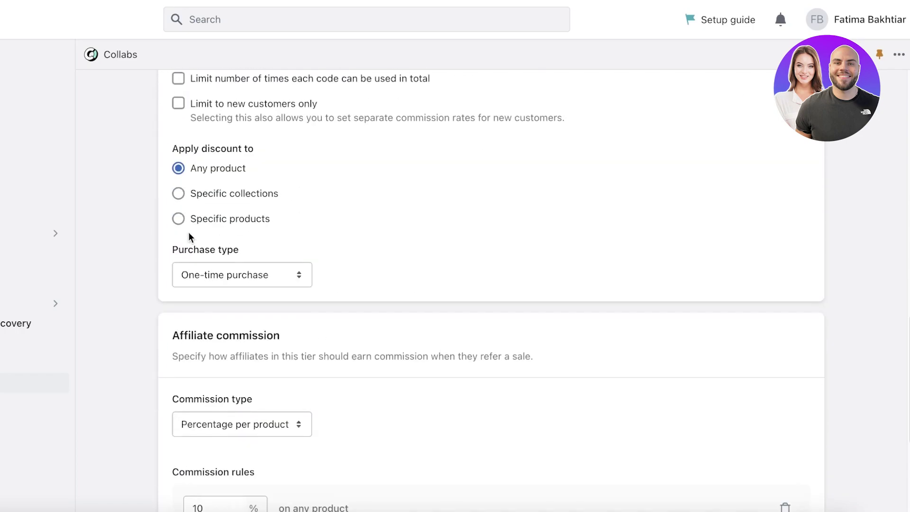
pyautogui.scroll(5, 193, 233)
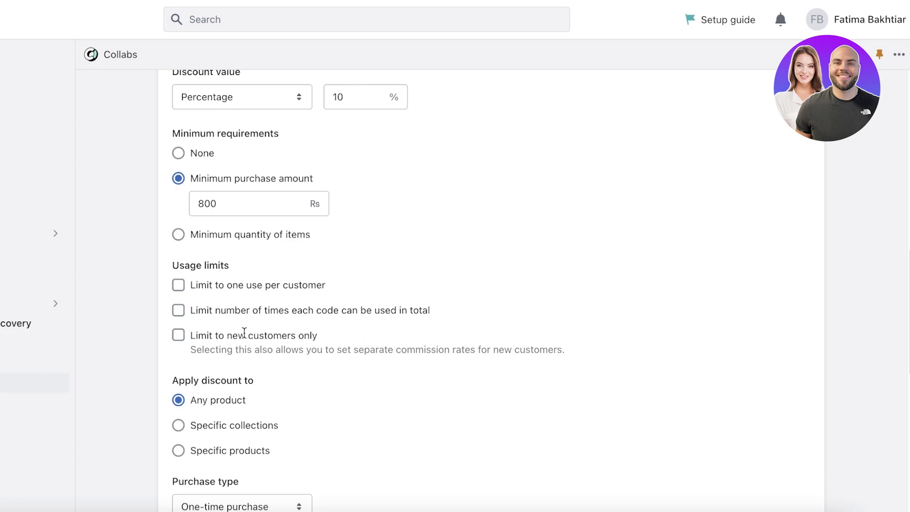
# Step: Leave the discount open to all customers, limited to one use per customer
pyautogui.click(178, 335)
pyautogui.scroll(-3, 372, 276)
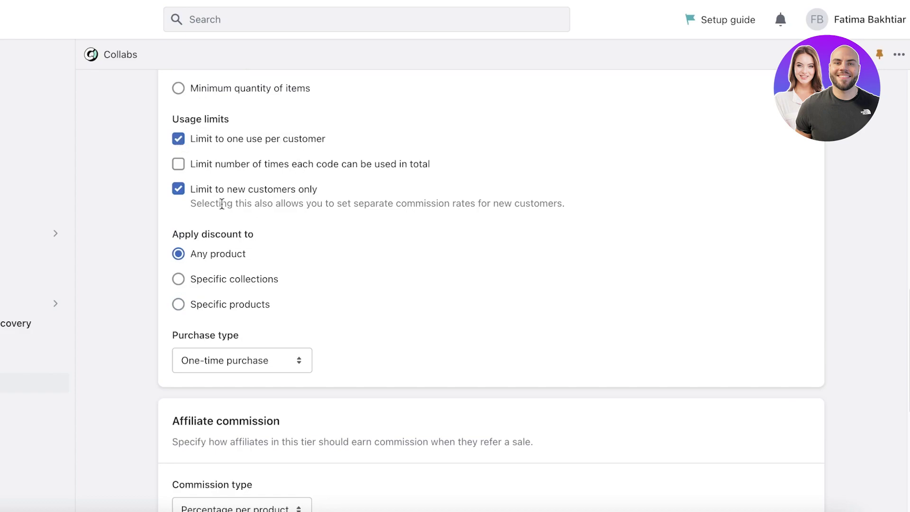
pyautogui.click(178, 189)
pyautogui.scroll(-2, 290, 154)
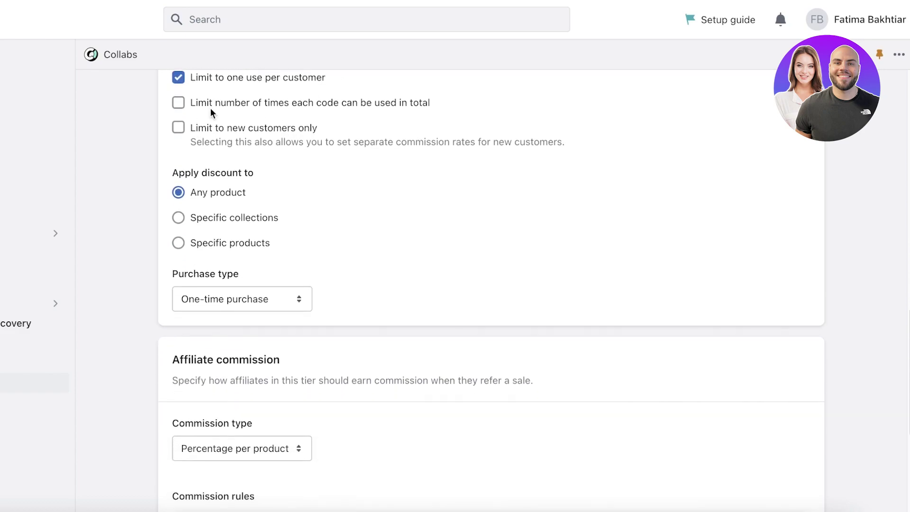
pyautogui.scroll(1, 268, 100)
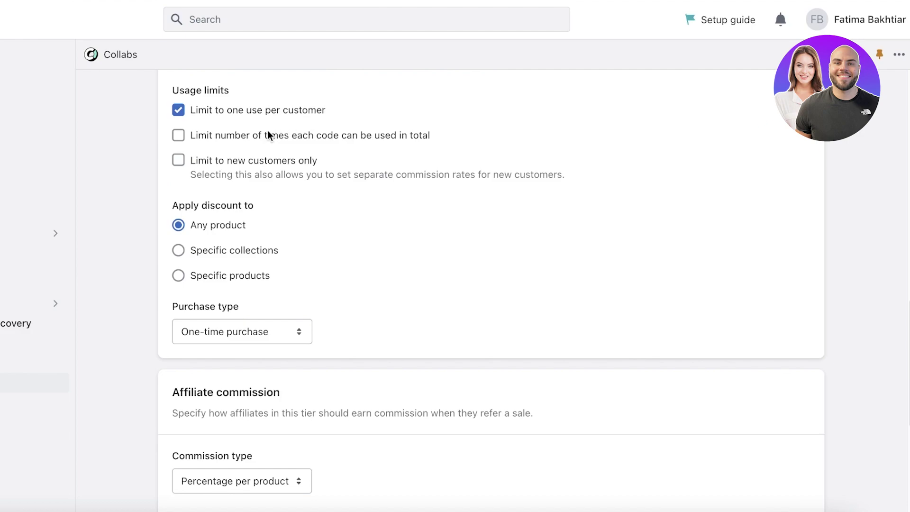
pyautogui.click(280, 110)
pyautogui.click(190, 114)
# Step: Apply the discount to specific products rather than specific collections
pyautogui.click(179, 250)
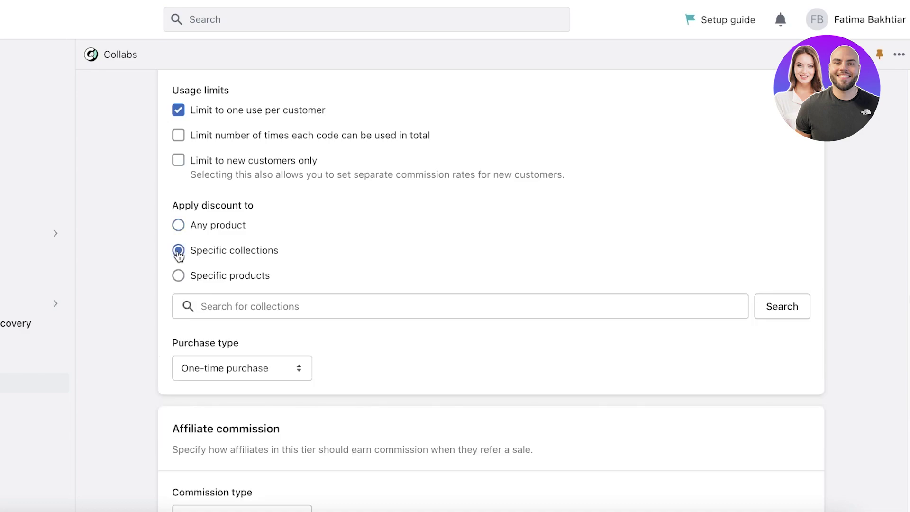
pyautogui.click(221, 275)
pyautogui.scroll(15, 258, 195)
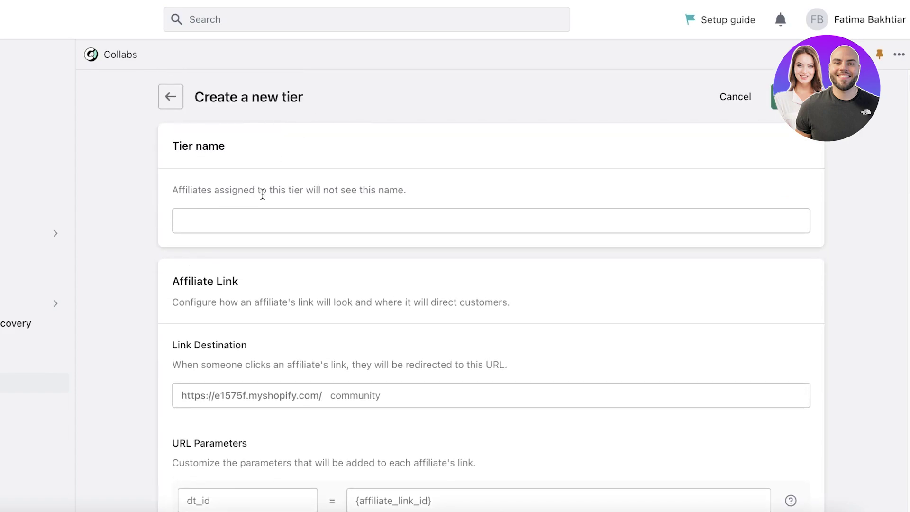
pyautogui.scroll(-4, 264, 197)
pyautogui.scroll(-8, 265, 197)
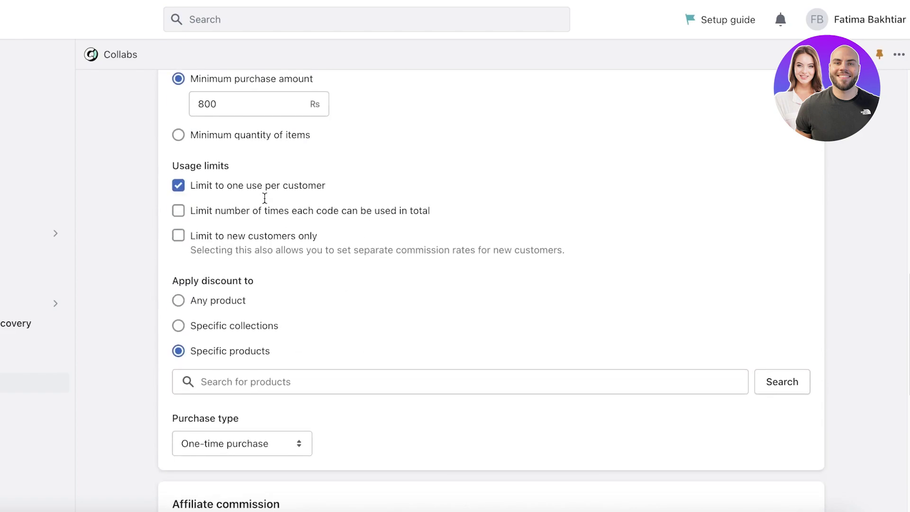
pyautogui.scroll(-1, 264, 199)
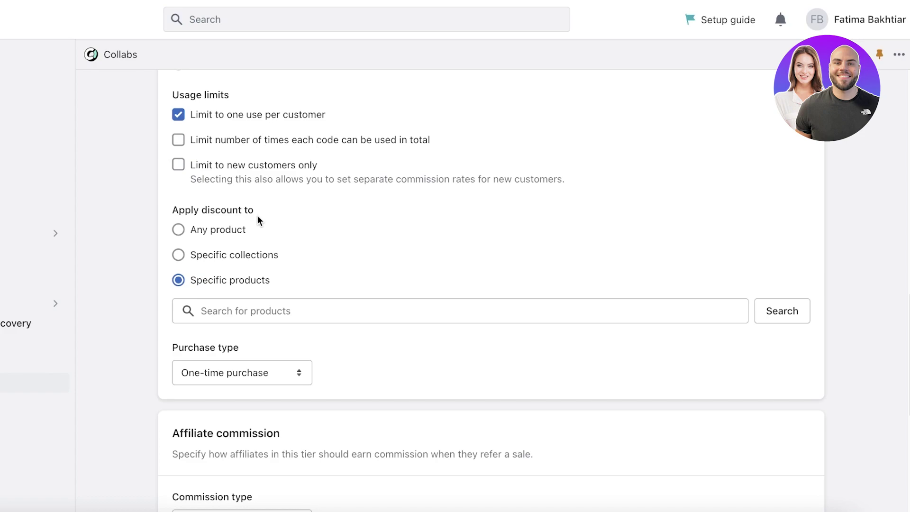
pyautogui.scroll(3, 258, 216)
pyautogui.scroll(-8, 257, 215)
pyautogui.scroll(8, 259, 215)
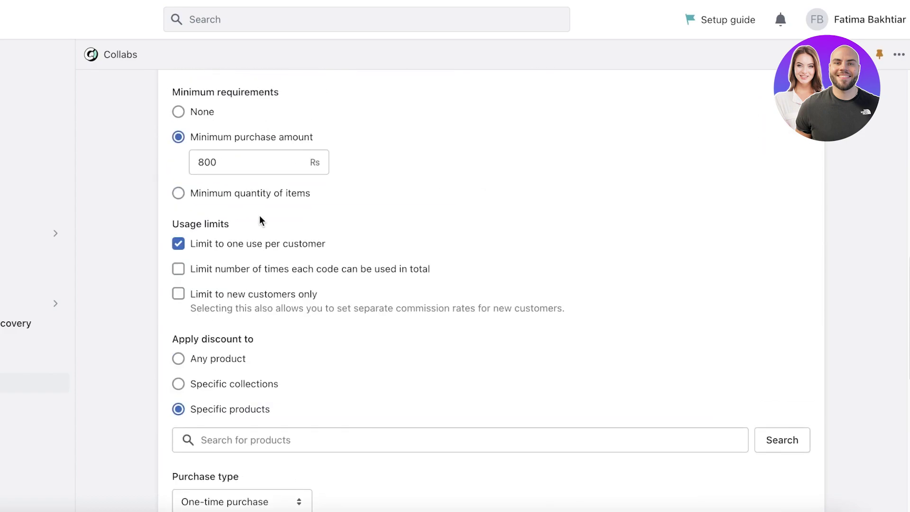
pyautogui.scroll(-4, 259, 215)
pyautogui.click(250, 228)
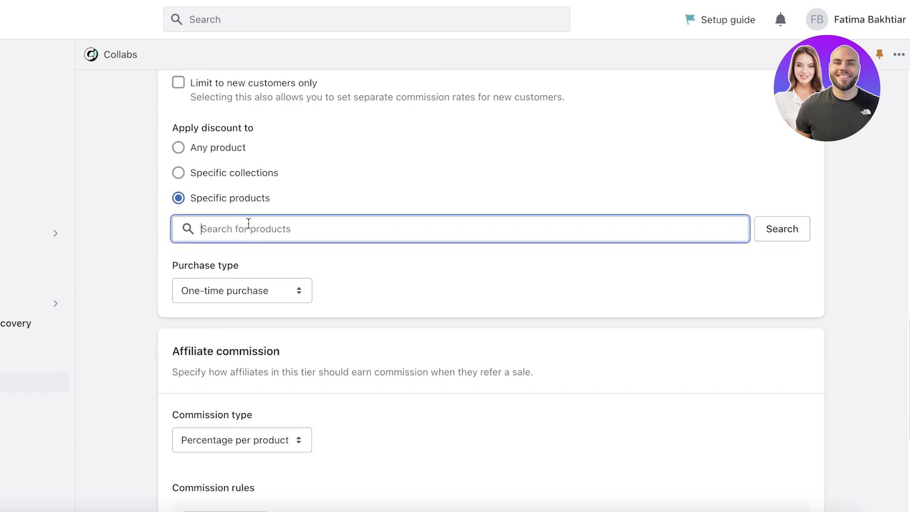
pyautogui.click(230, 171)
pyautogui.click(244, 236)
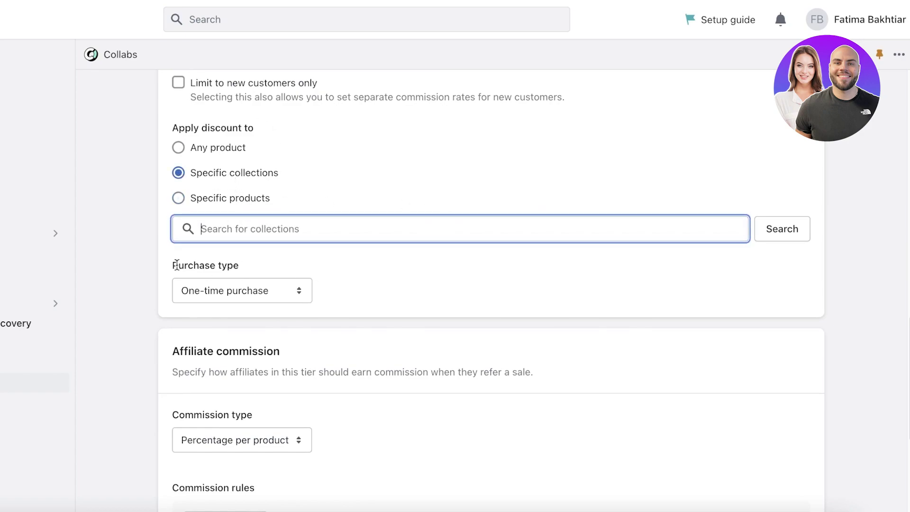
pyautogui.click(193, 198)
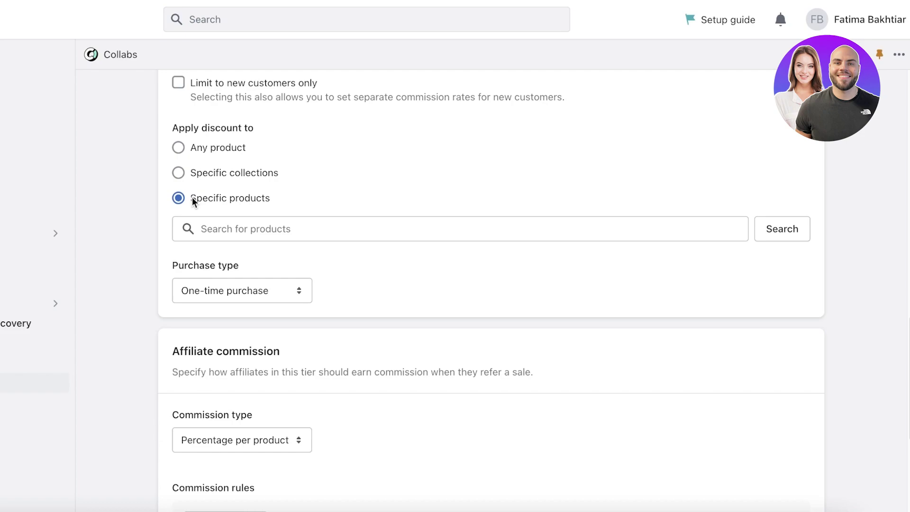
pyautogui.scroll(-5, 192, 197)
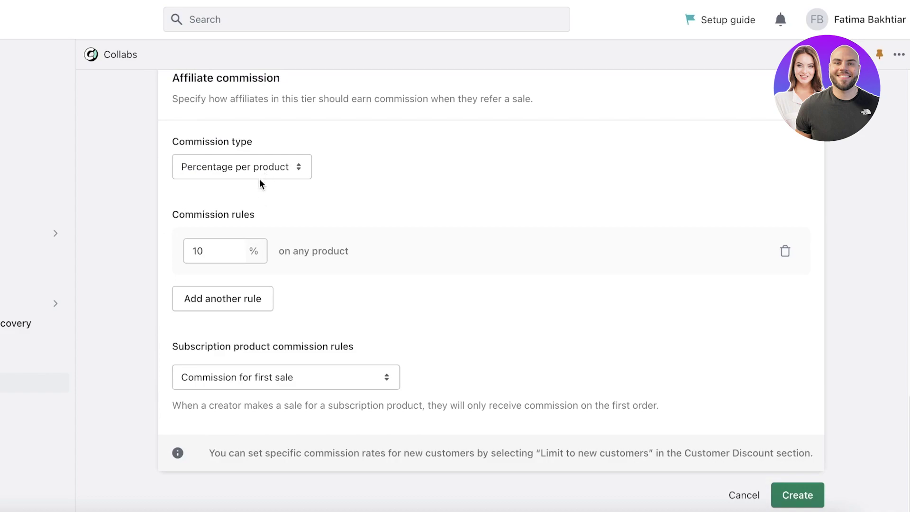
pyautogui.click(258, 161)
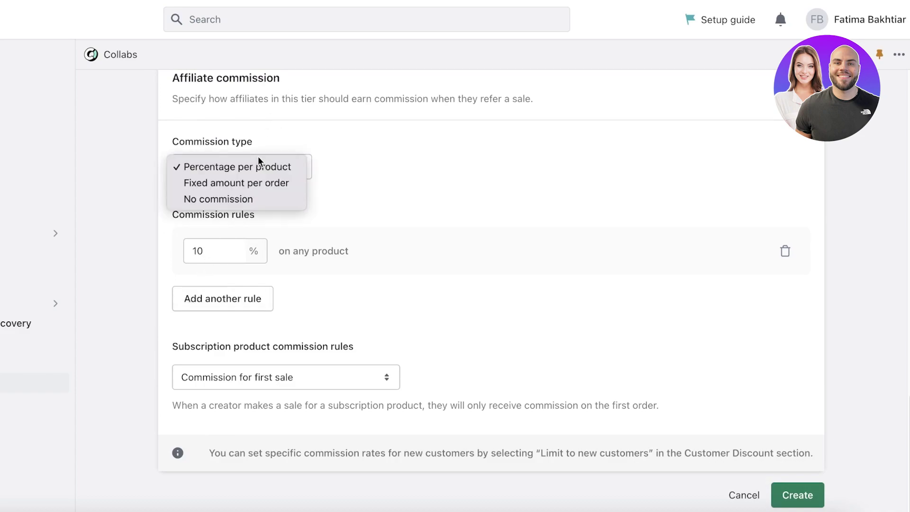
pyautogui.click(243, 198)
pyautogui.scroll(1, 331, 165)
pyautogui.scroll(10, 331, 164)
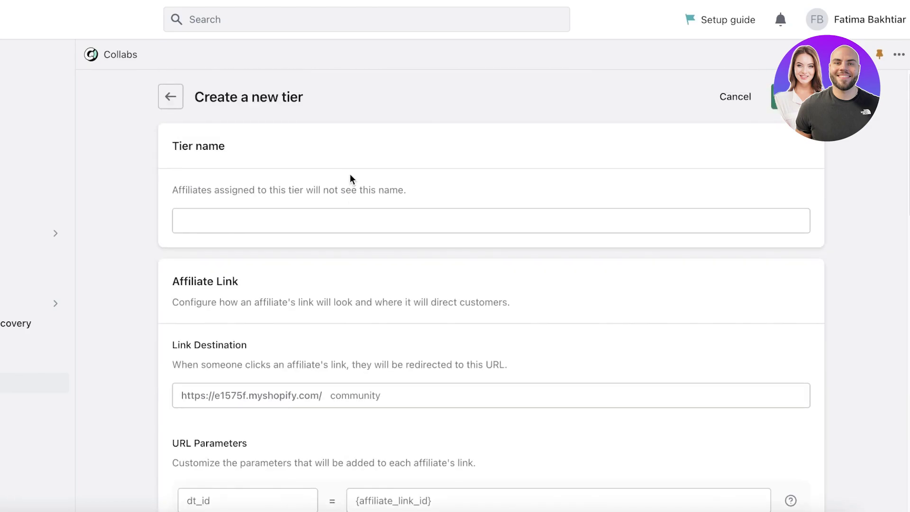
pyautogui.scroll(-10, 350, 175)
pyautogui.click(207, 385)
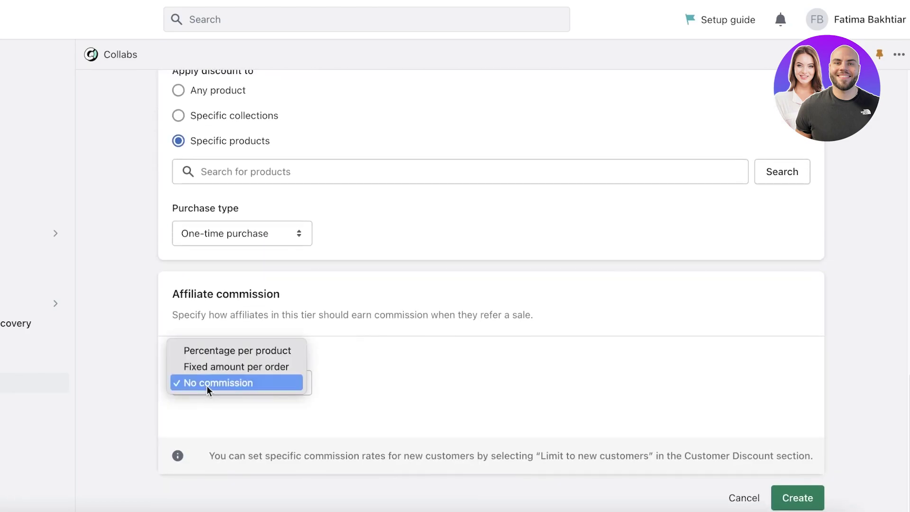
pyautogui.click(237, 349)
pyautogui.scroll(9, 295, 297)
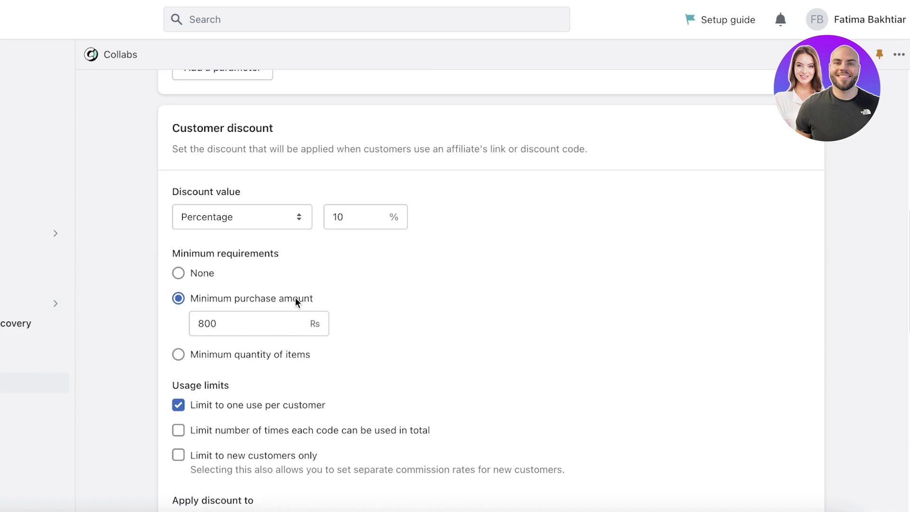
pyautogui.scroll(-9, 295, 302)
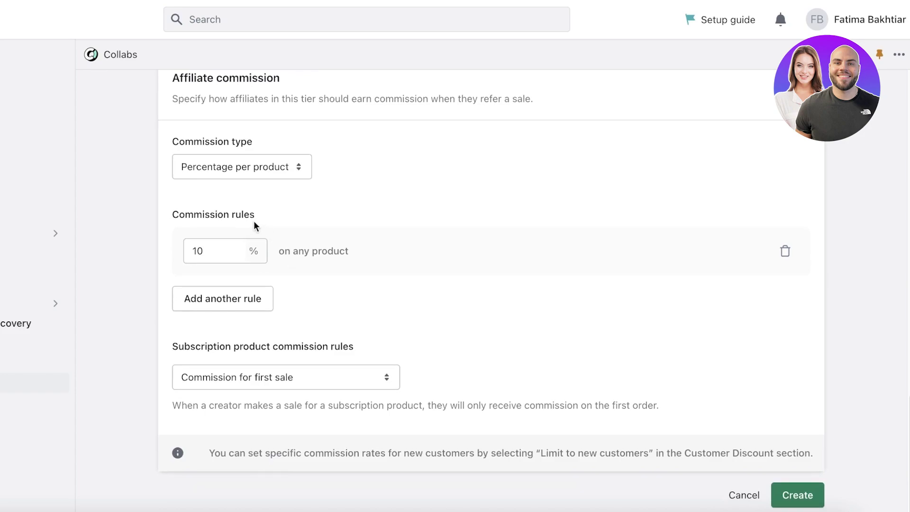
pyautogui.click(272, 165)
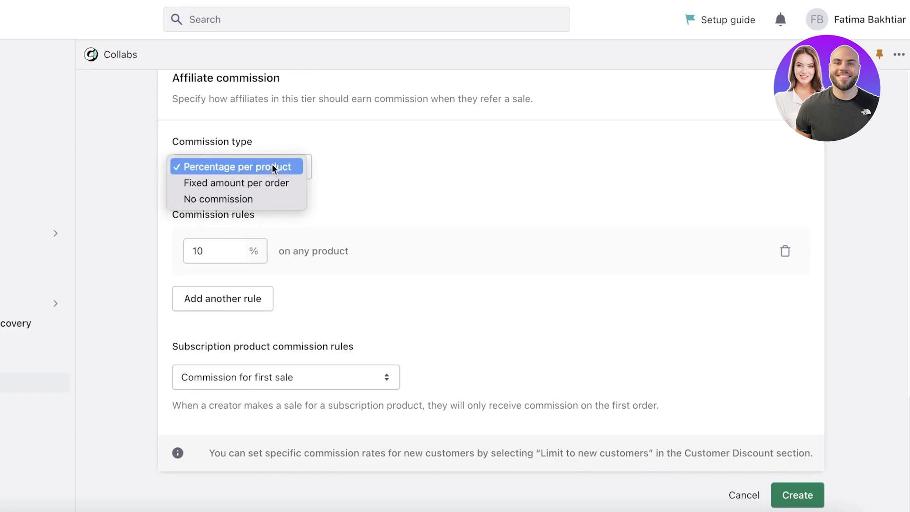
pyautogui.click(244, 165)
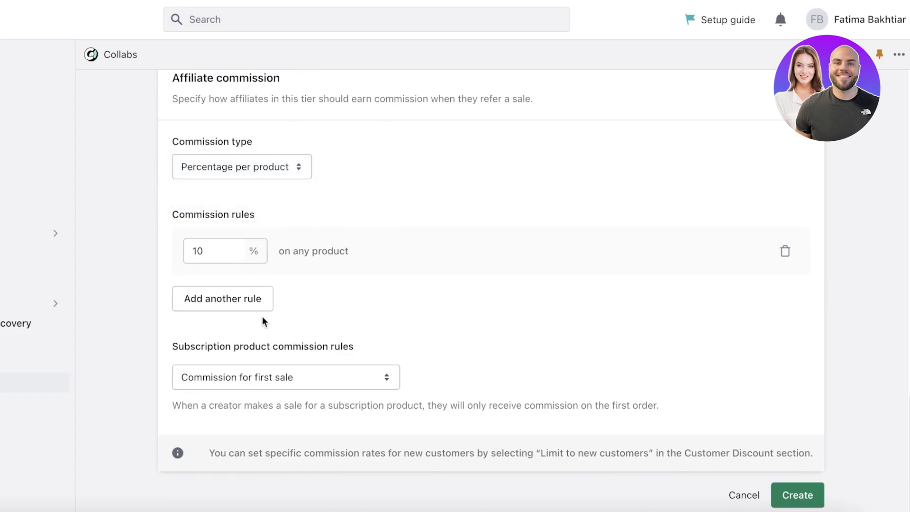
pyautogui.click(238, 298)
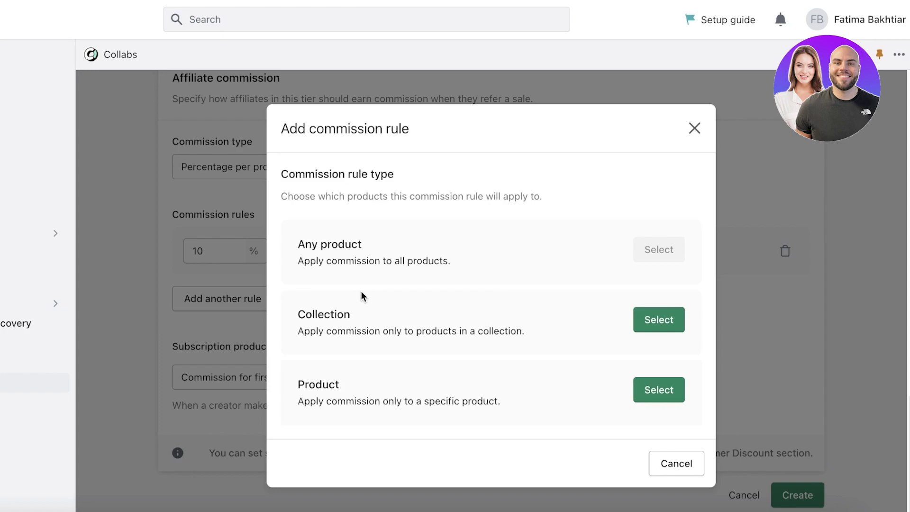
pyautogui.click(699, 118)
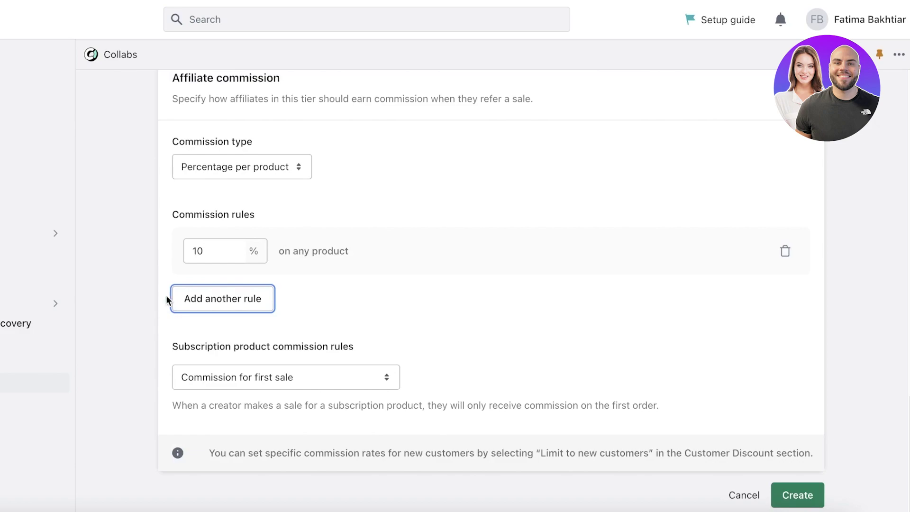
pyautogui.click(191, 308)
pyautogui.click(668, 325)
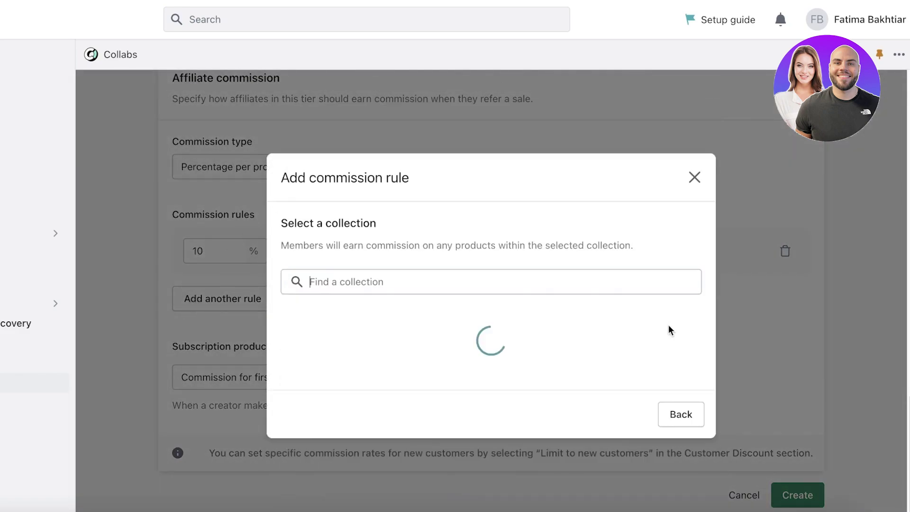
pyautogui.click(694, 178)
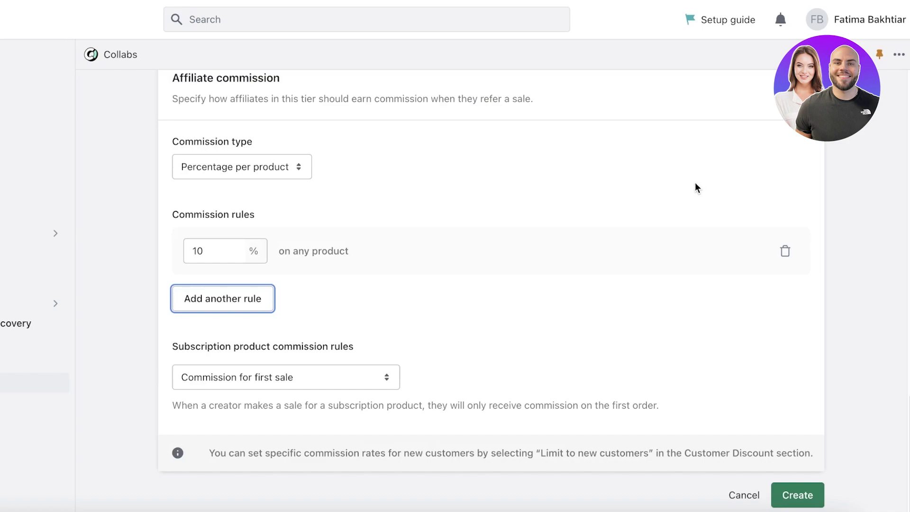
pyautogui.click(239, 380)
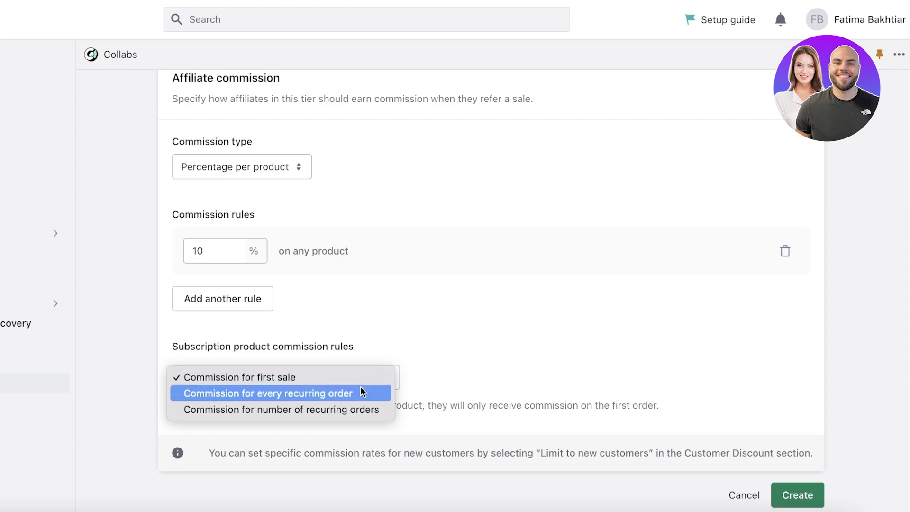
pyautogui.click(455, 369)
pyautogui.click(385, 380)
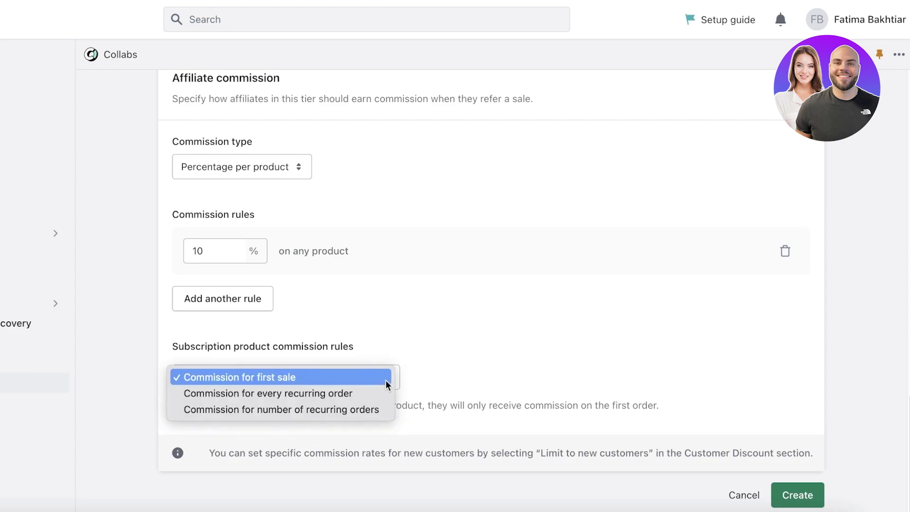
pyautogui.click(305, 379)
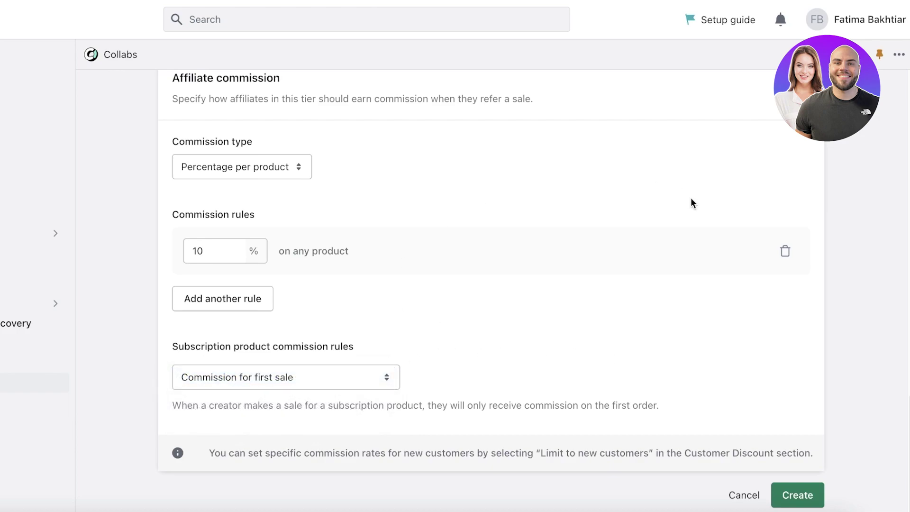
pyautogui.scroll(10, 407, 256)
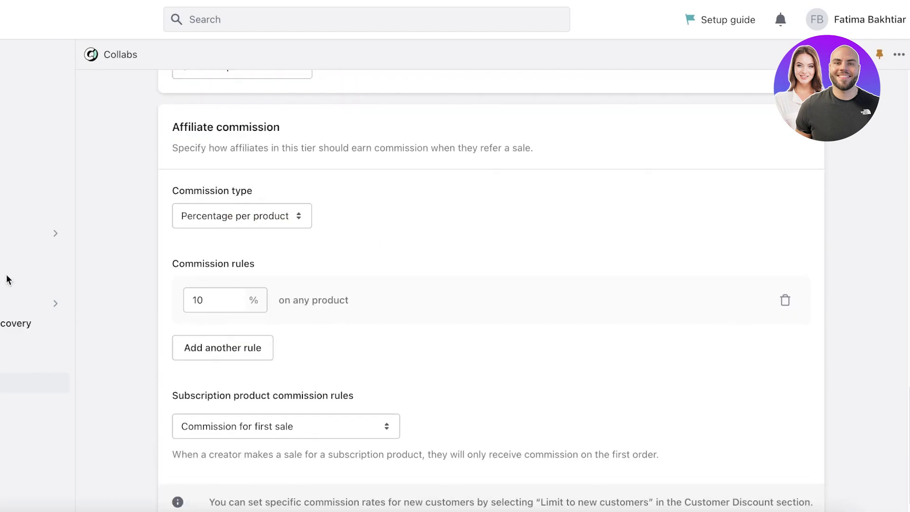
pyautogui.scroll(15, 291, 226)
pyautogui.scroll(-1, 408, 198)
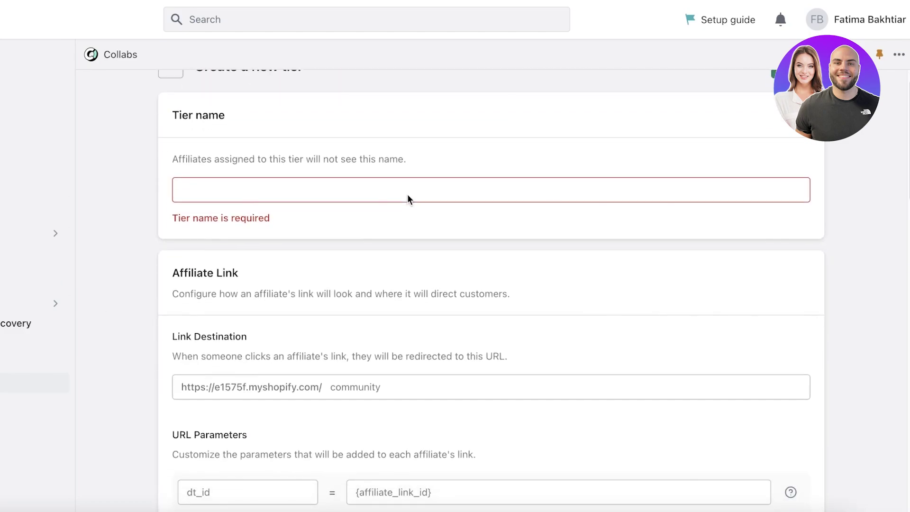
pyautogui.click(407, 199)
pyautogui.scroll(-20, 409, 198)
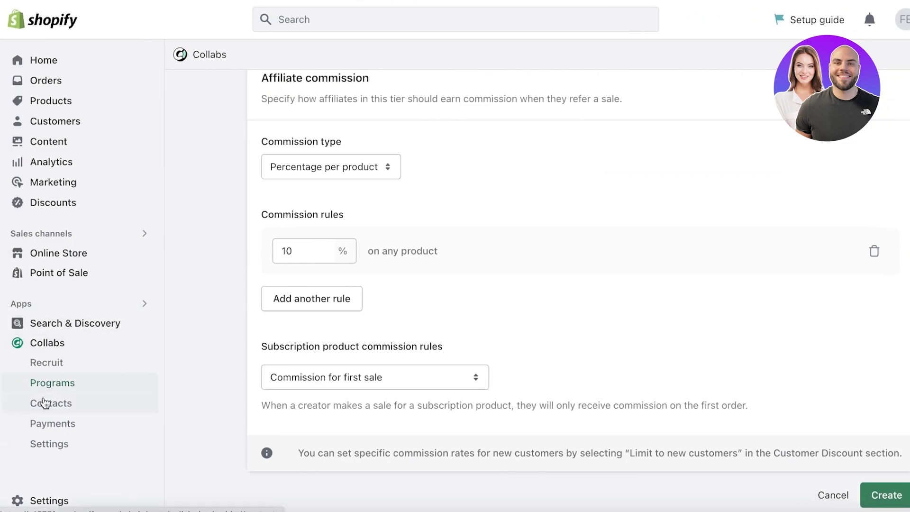
# Step: View Contacts and Payments, accept both auto-payment terms, and activate auto-payments
pyautogui.click(45, 403)
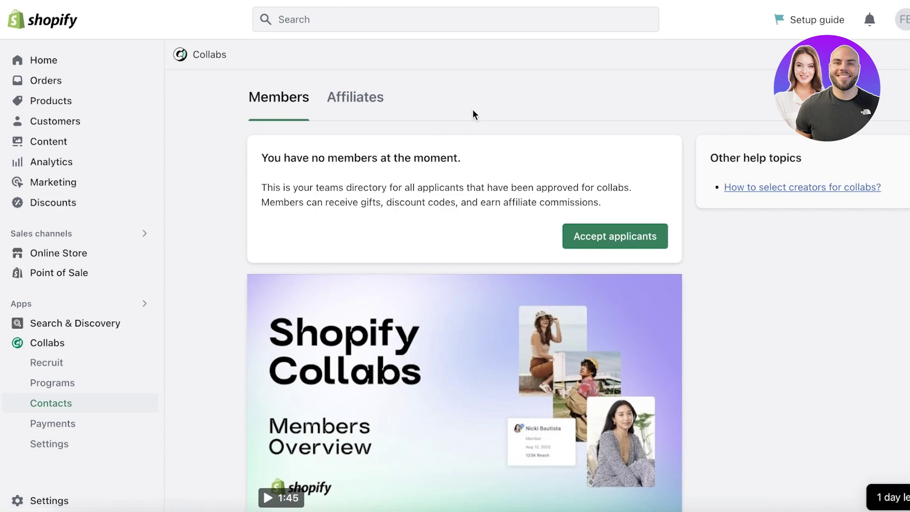
pyautogui.click(65, 423)
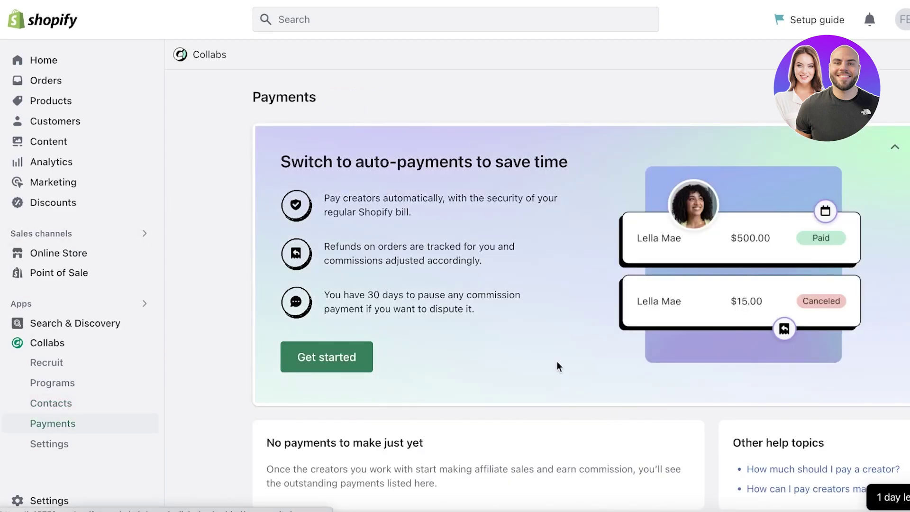
pyautogui.click(355, 353)
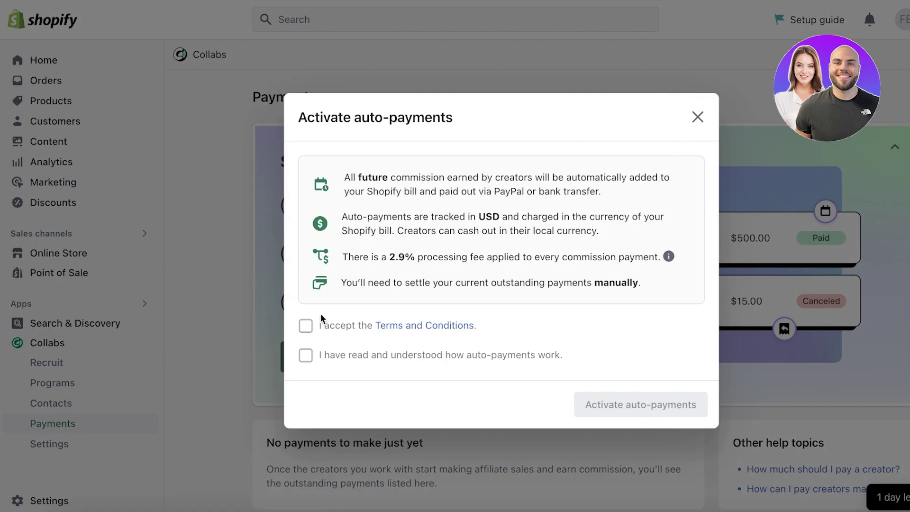
pyautogui.click(318, 327)
pyautogui.click(331, 353)
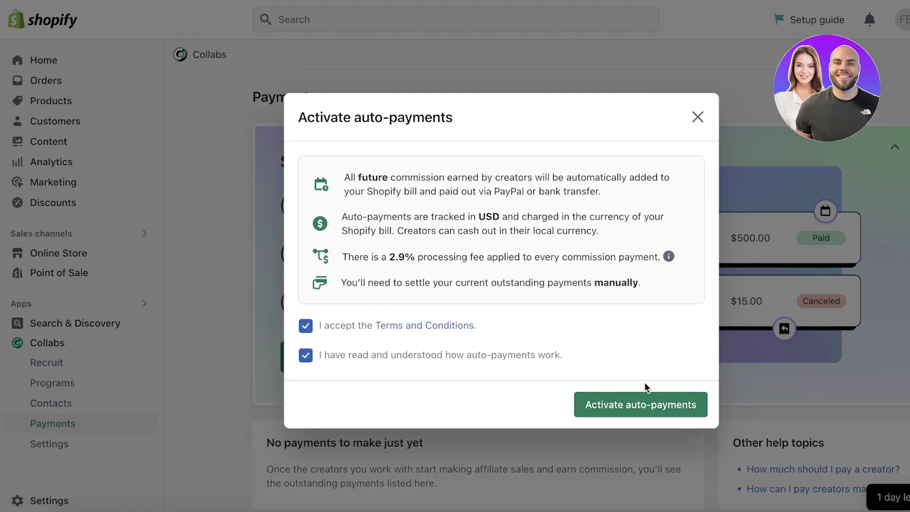
pyautogui.click(642, 402)
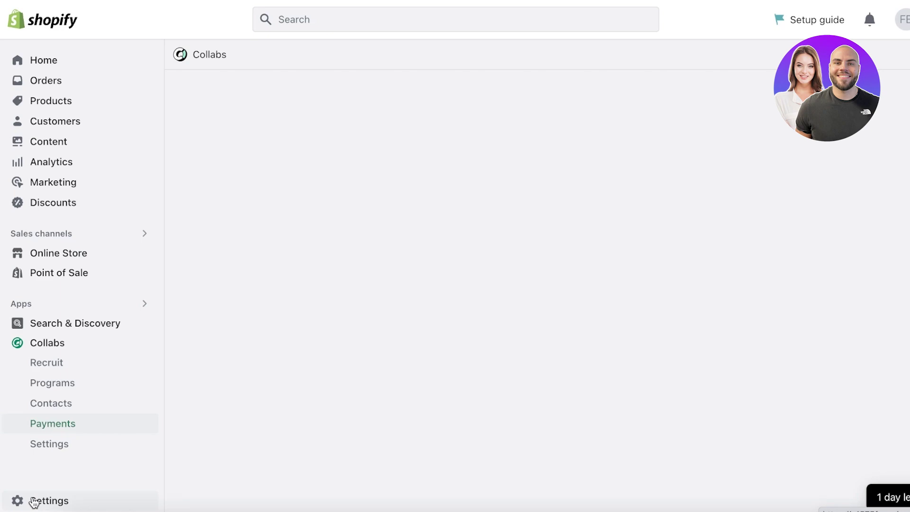
# Step: Check the Affiliates tab in Collabs Settings, then go back to the Overview dashboard
pyautogui.click(54, 442)
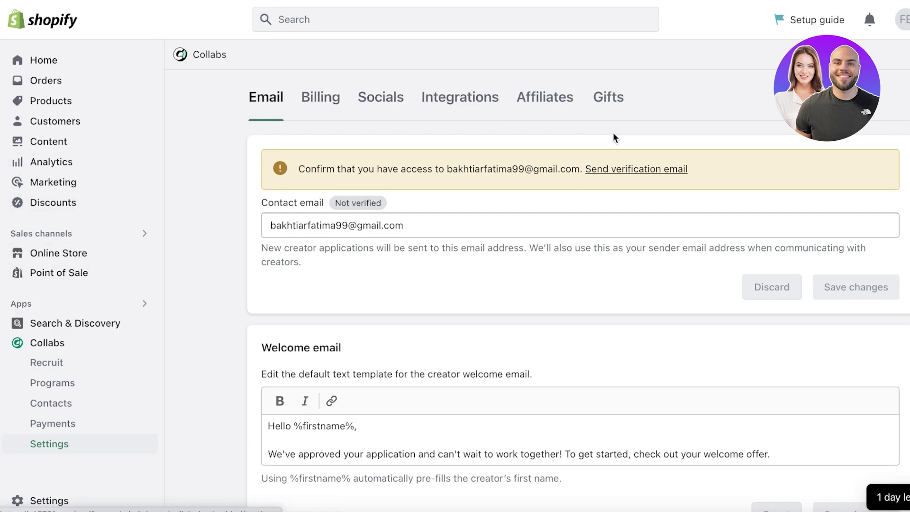
pyautogui.click(562, 102)
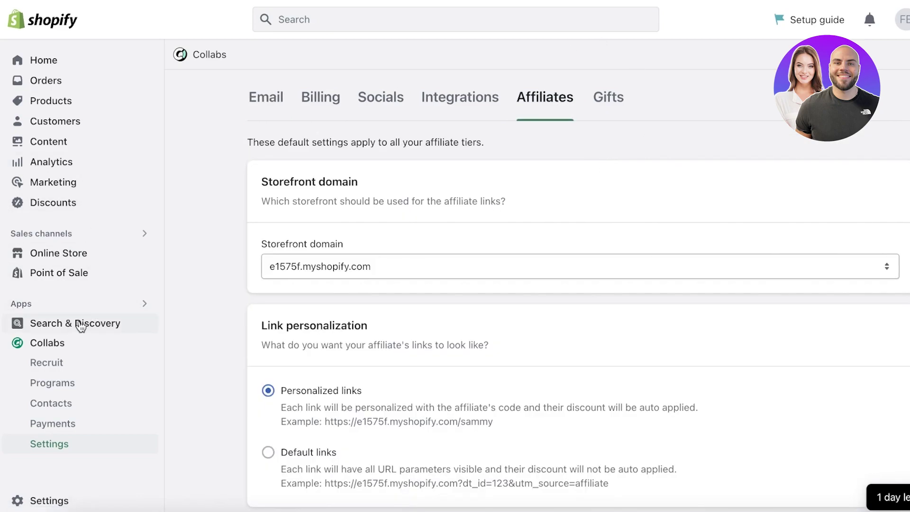
pyautogui.click(58, 348)
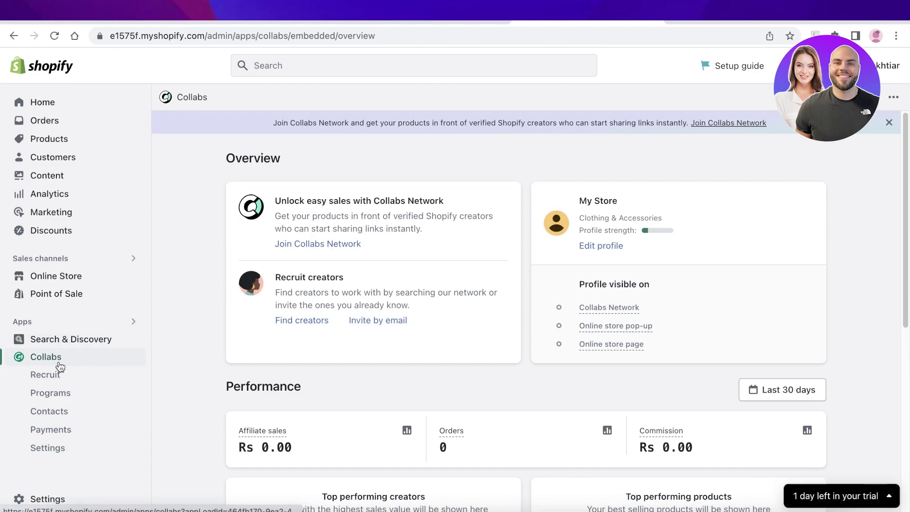